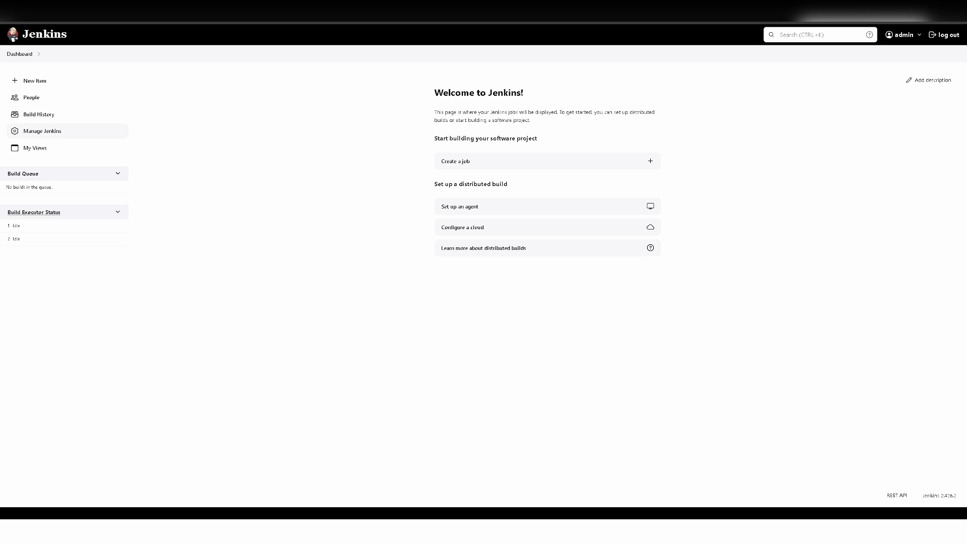
- Search the installed plugins for 'open', then return to the Jenkins dashboard
click(43, 131)
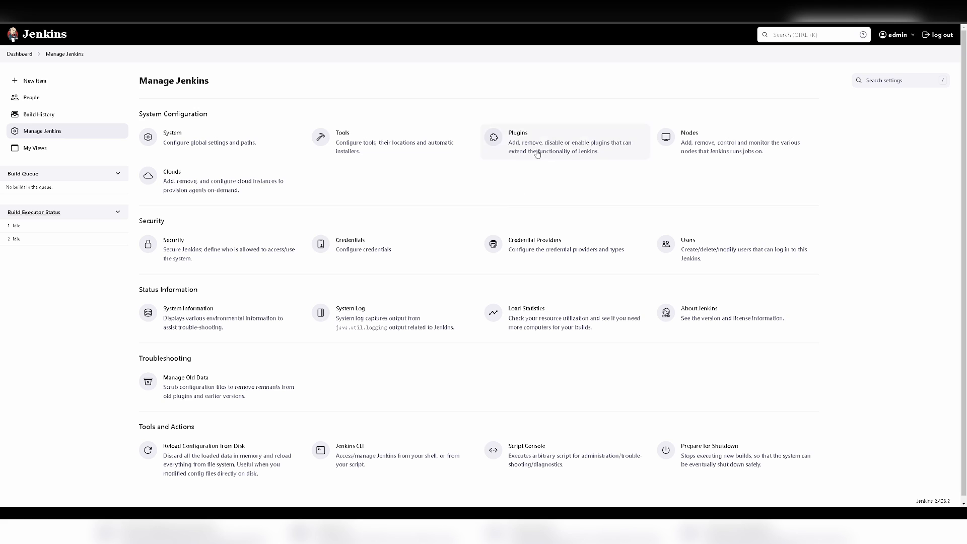
click(538, 153)
click(56, 126)
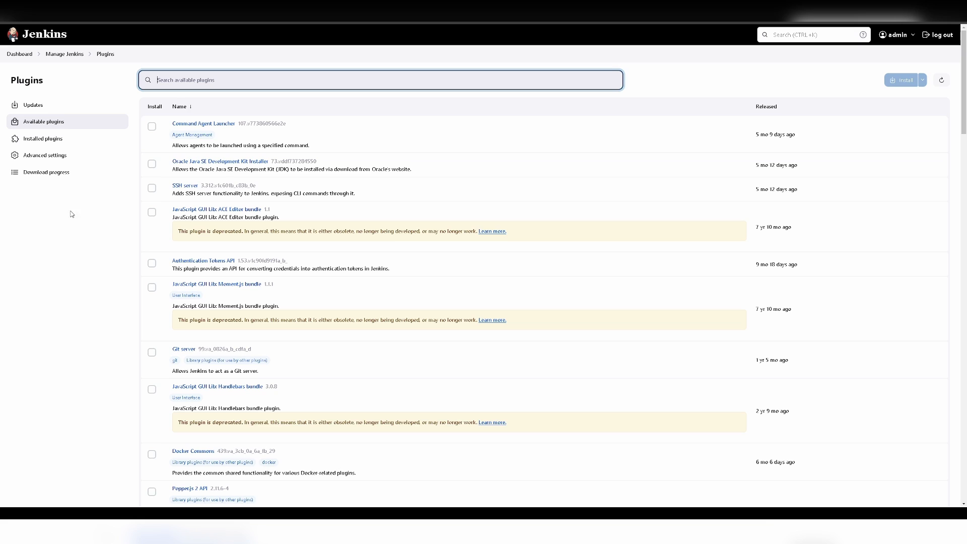
click(45, 142)
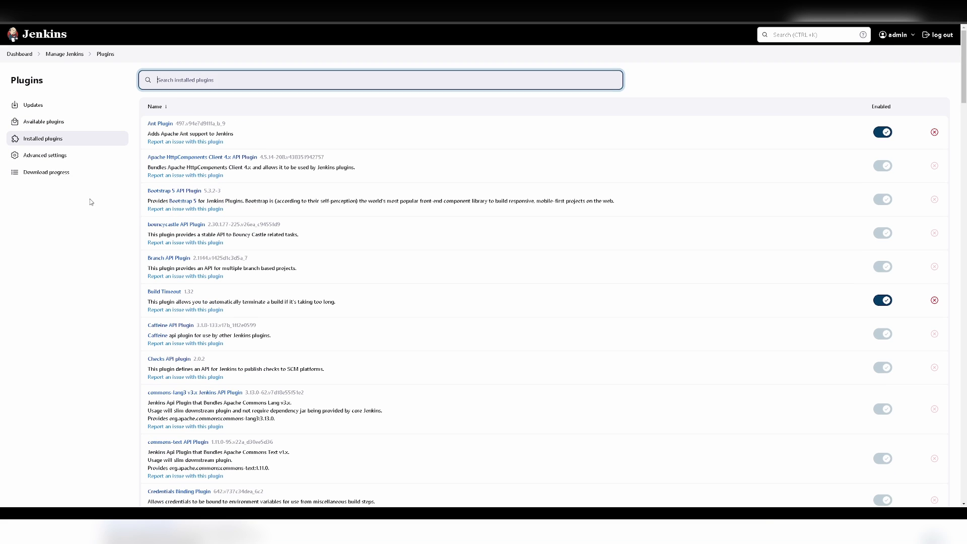
text(open)
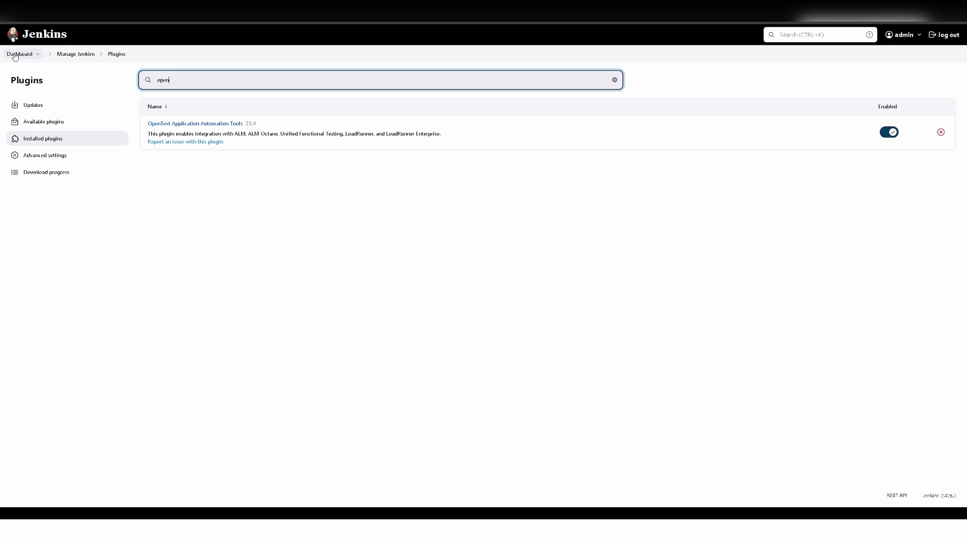
click(19, 54)
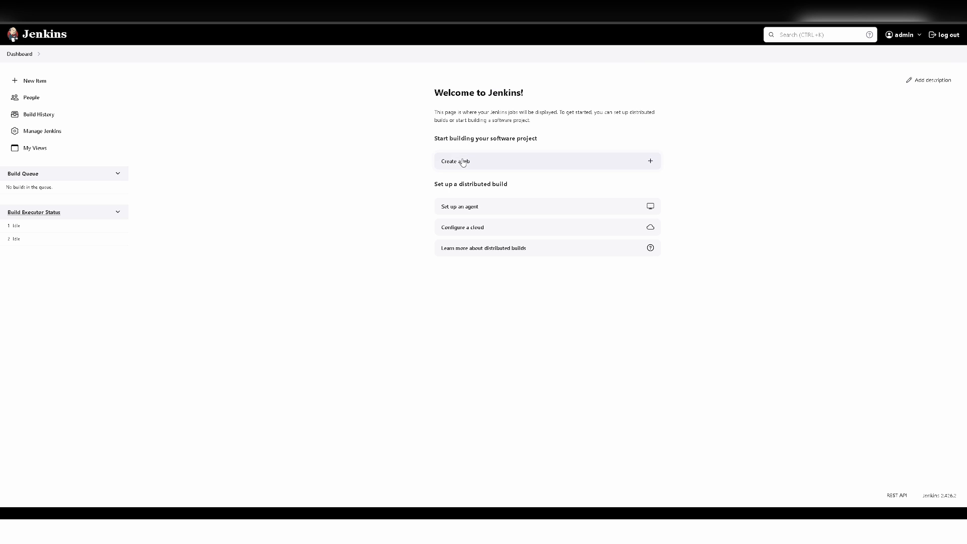
- Create a new freestyle project named 'Test'
click(462, 161)
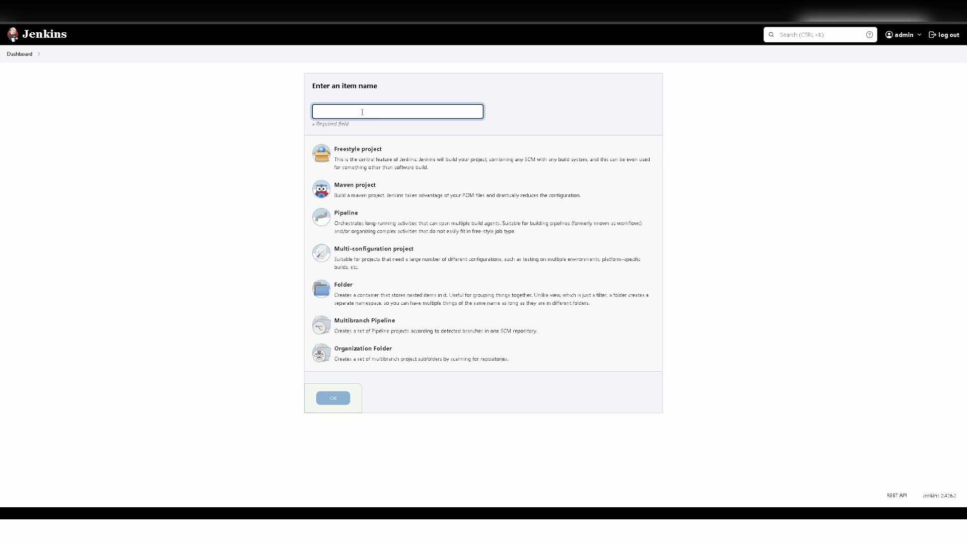
text(Test)
click(370, 161)
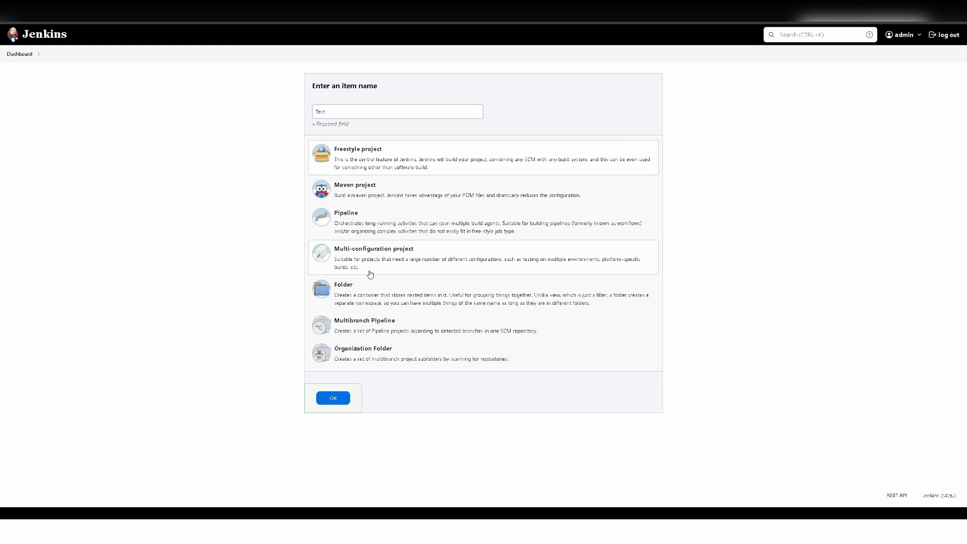
click(333, 400)
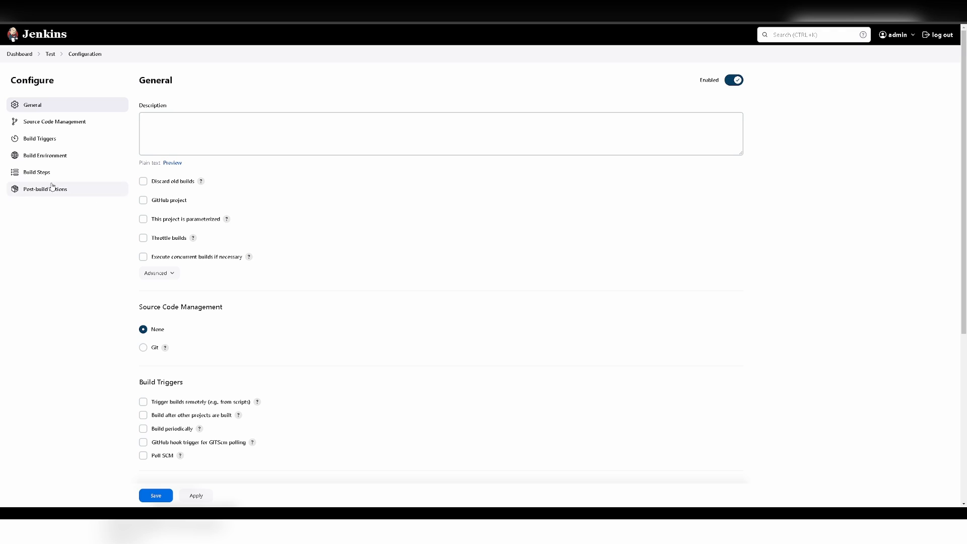
- Add an 'Execute performance test using LoadRunner Enterprise' build step to the job
click(45, 173)
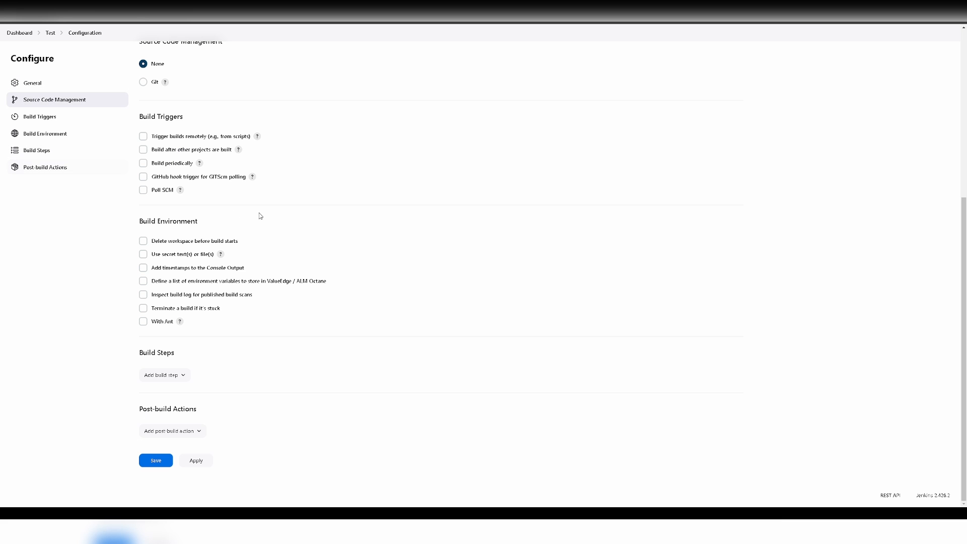
click(170, 377)
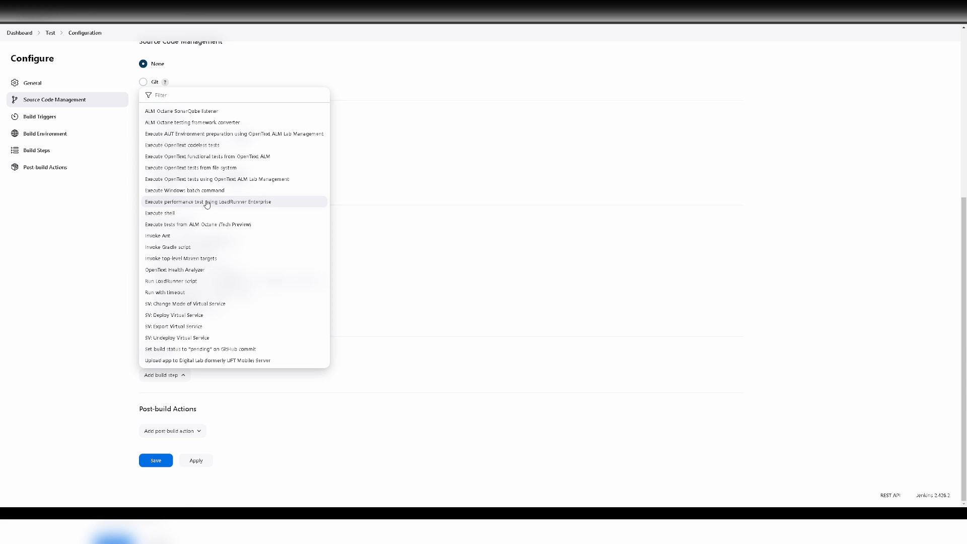
click(207, 203)
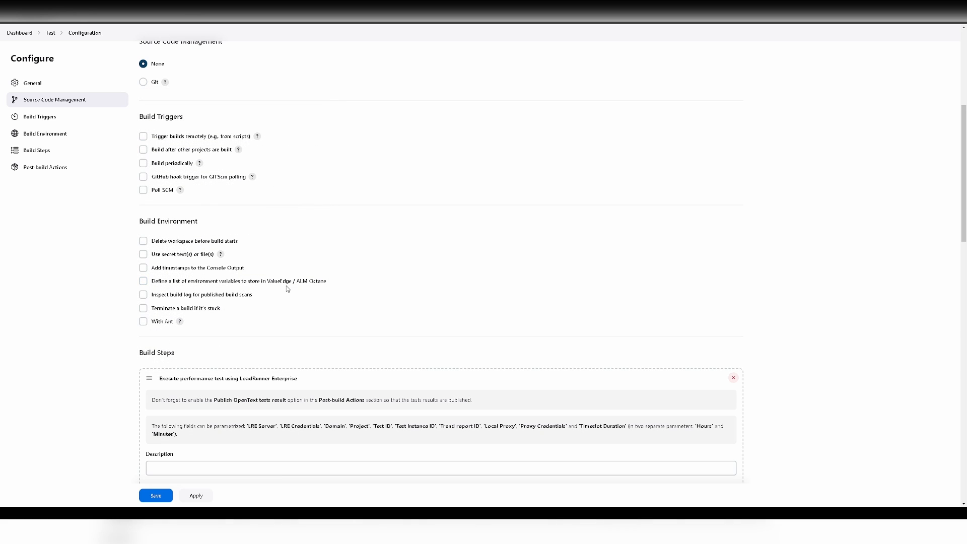
scroll(288, 288, down, 3)
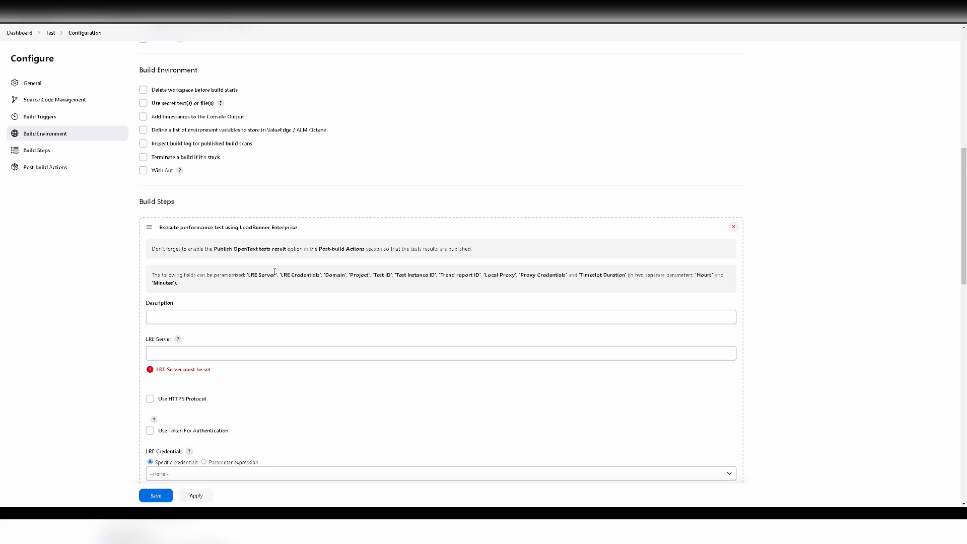
scroll(274, 272, down, 2)
scroll(287, 252, down, 2)
- Look through the new LRE build step form and select its LRE Server field
click(260, 198)
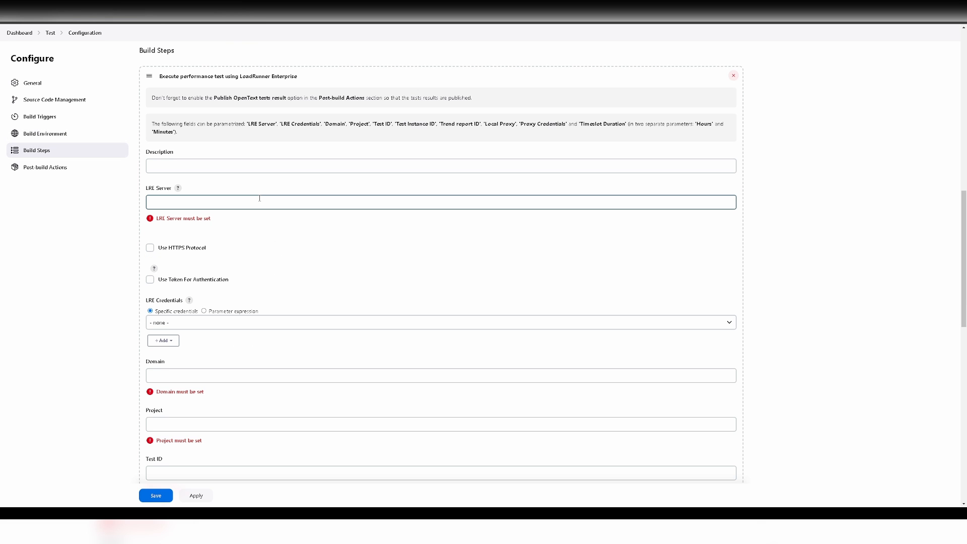
scroll(267, 237, down, 1)
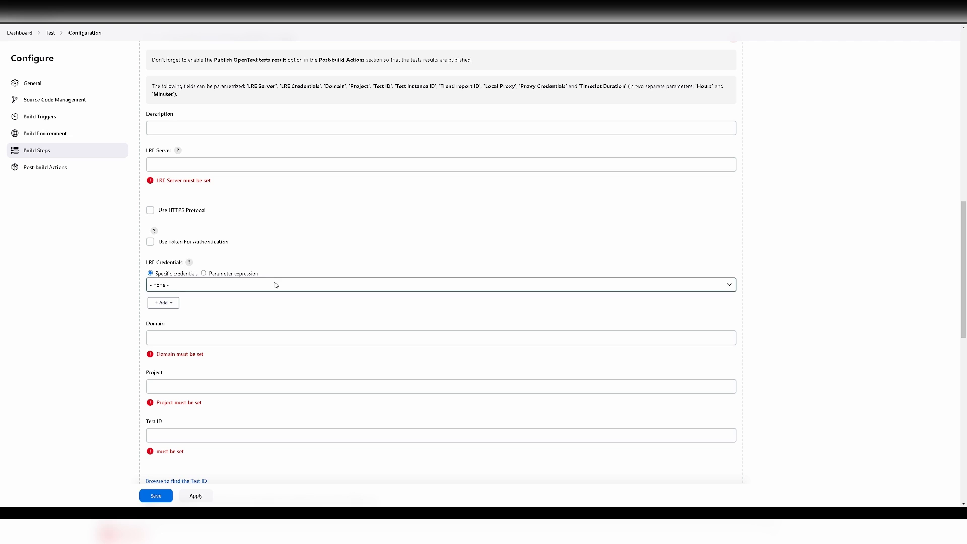
scroll(275, 283, down, 2)
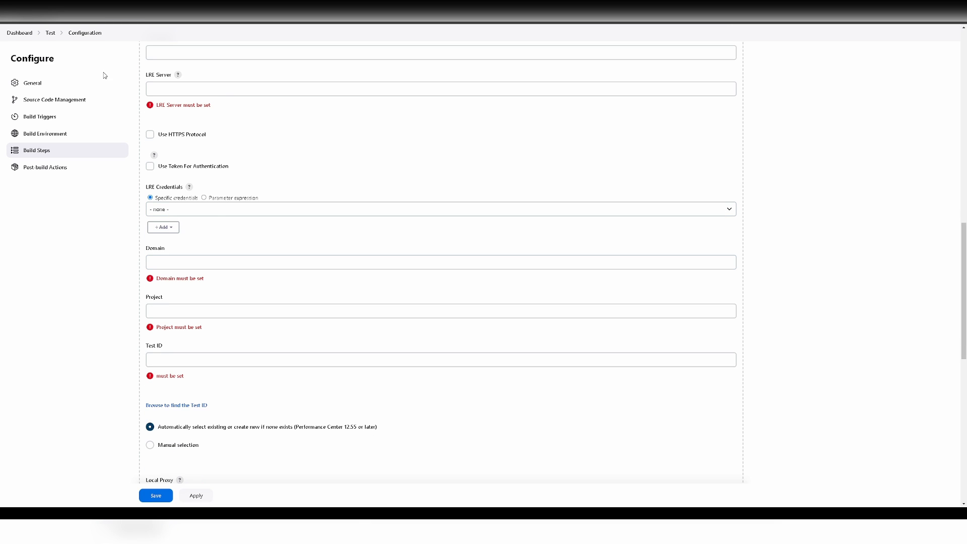
scroll(305, 262, down, 2)
scroll(302, 263, up, 4)
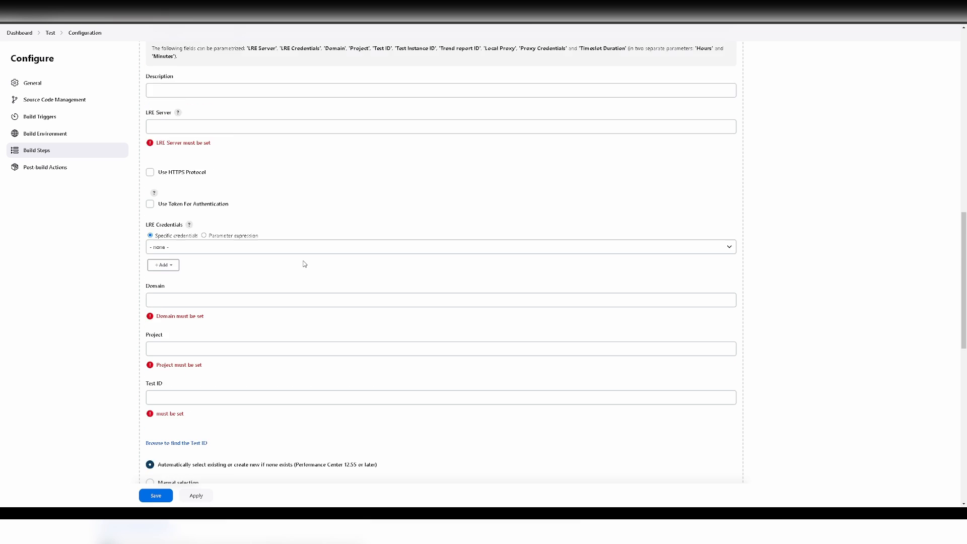
click(255, 165)
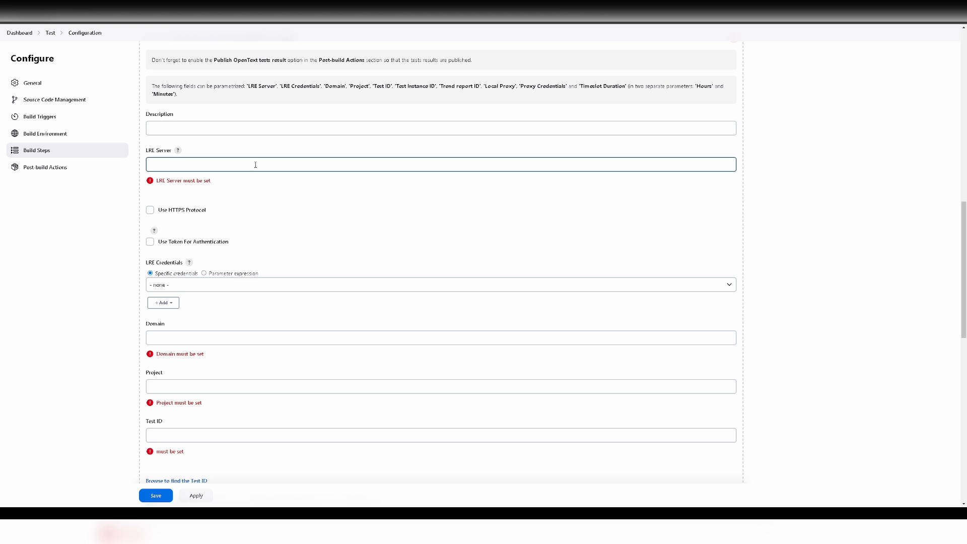
scroll(255, 165, down, 2)
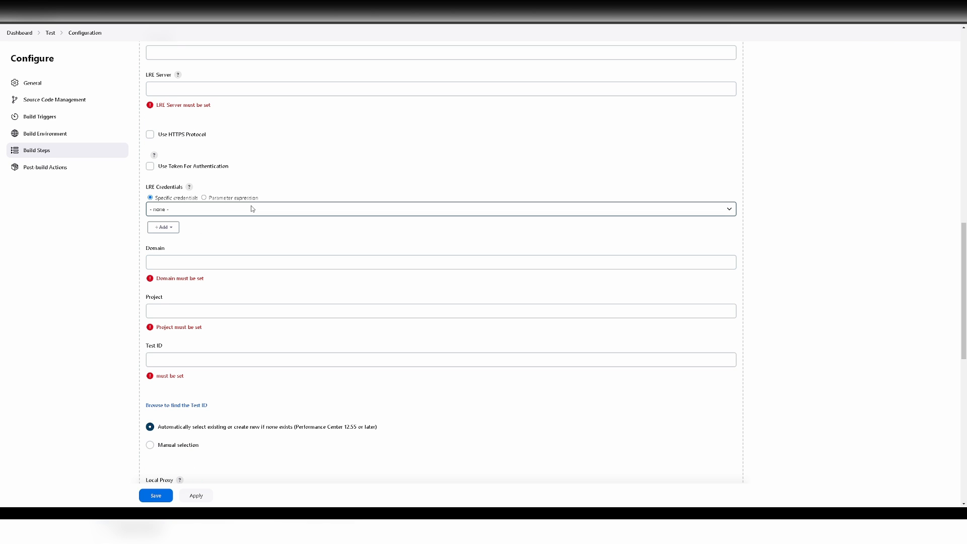
scroll(252, 209, down, 1)
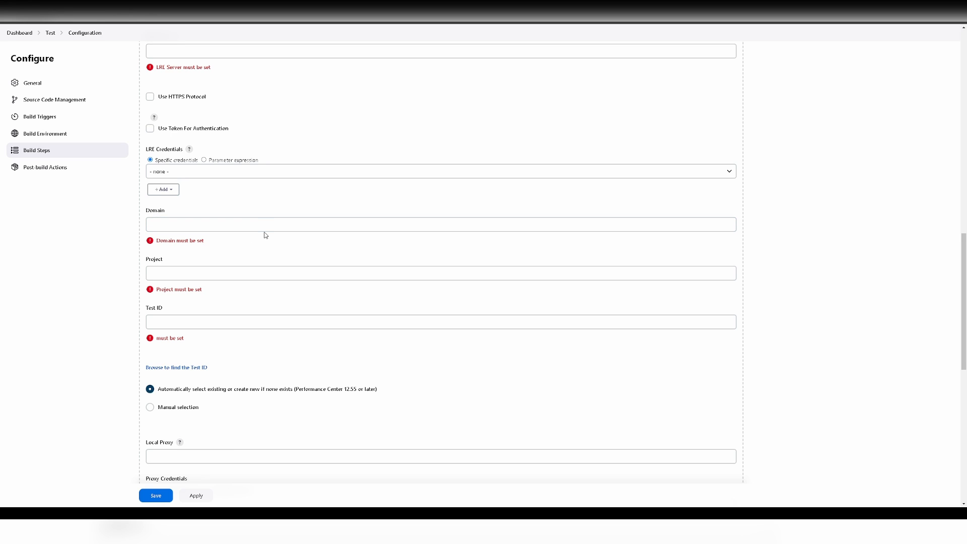
- Scroll back up to the LoadRunner Enterprise build step form in Jenkins
scroll(270, 240, up, 6)
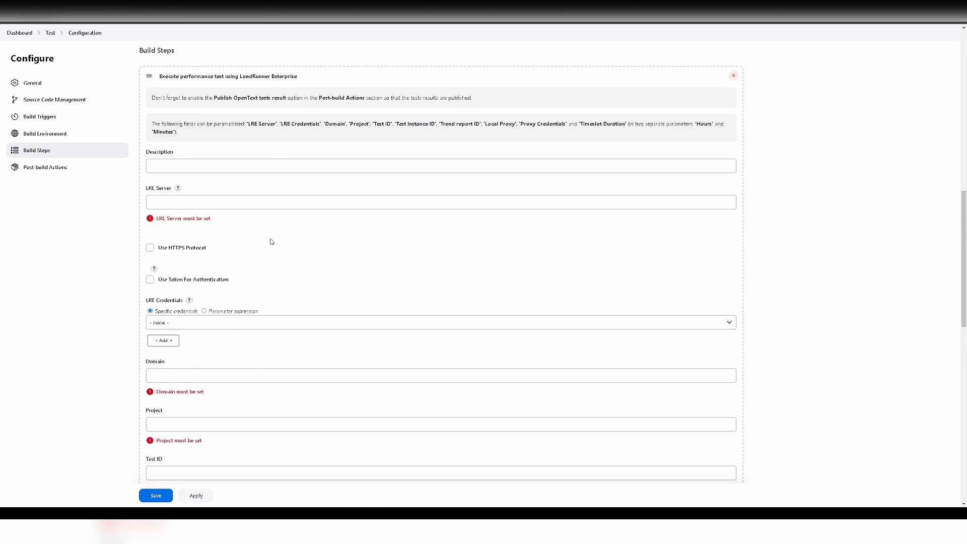
- Enter 'Integration Jenkins - LoadRunner Enterprise' as the LRE build step's Description
scroll(255, 215, down, 1)
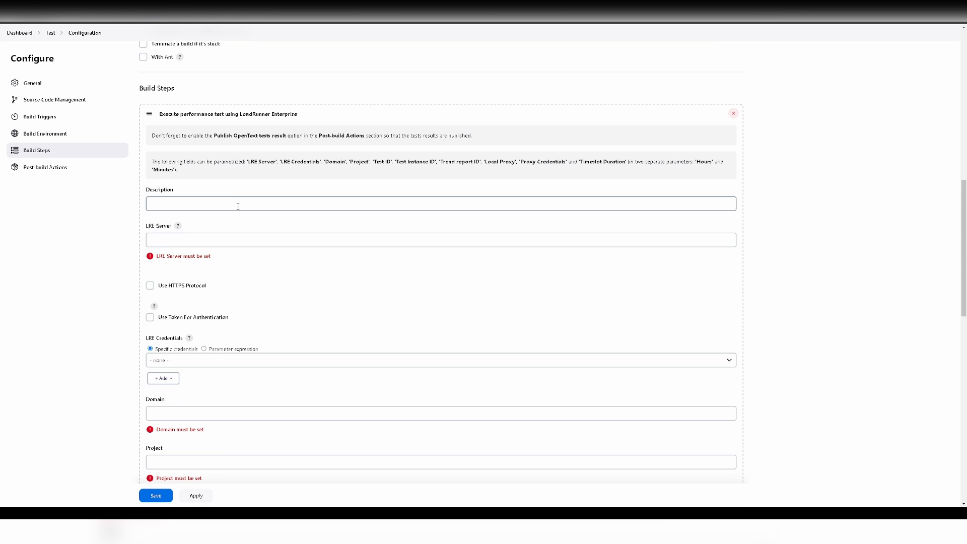
scroll(242, 207, down, 2)
scroll(229, 161, up, 1)
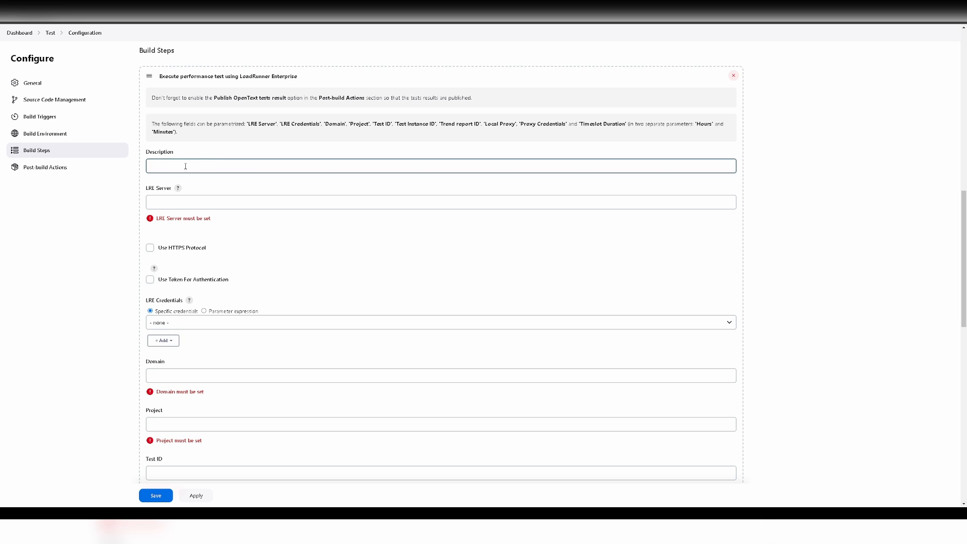
click(213, 166)
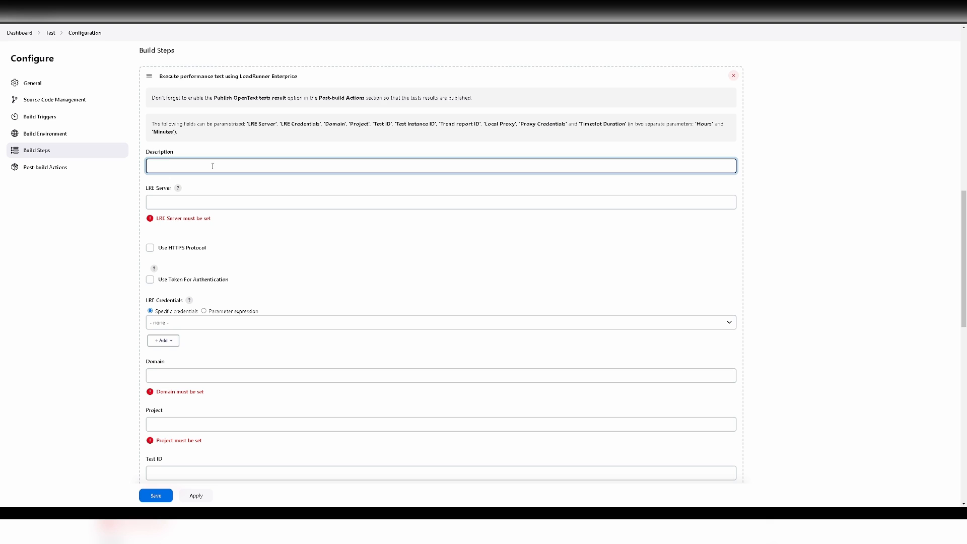
text(Integration Jenkins - LoadRunner Enterprise)
click(212, 200)
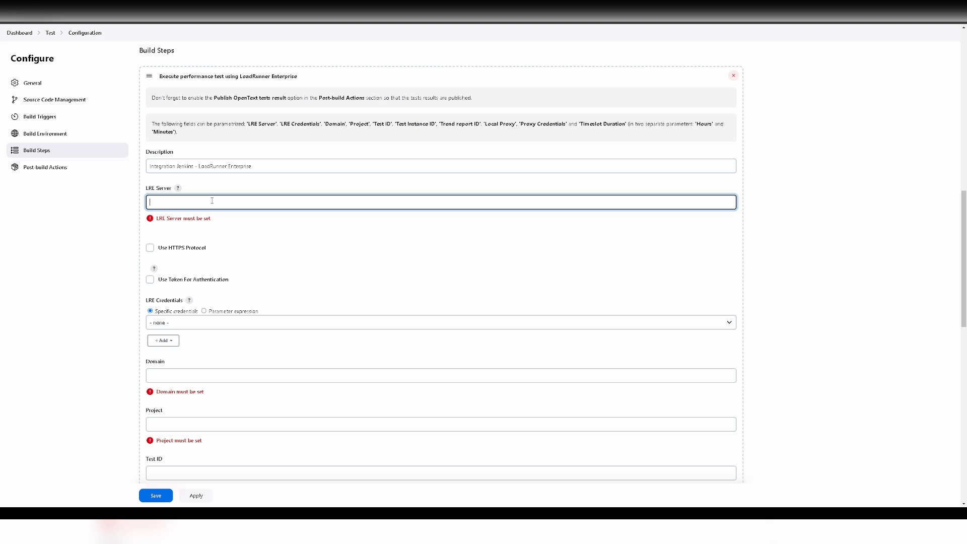
- Check the LRE Server help examples, then enter 192.168.1.178 as the LRE Server
click(178, 188)
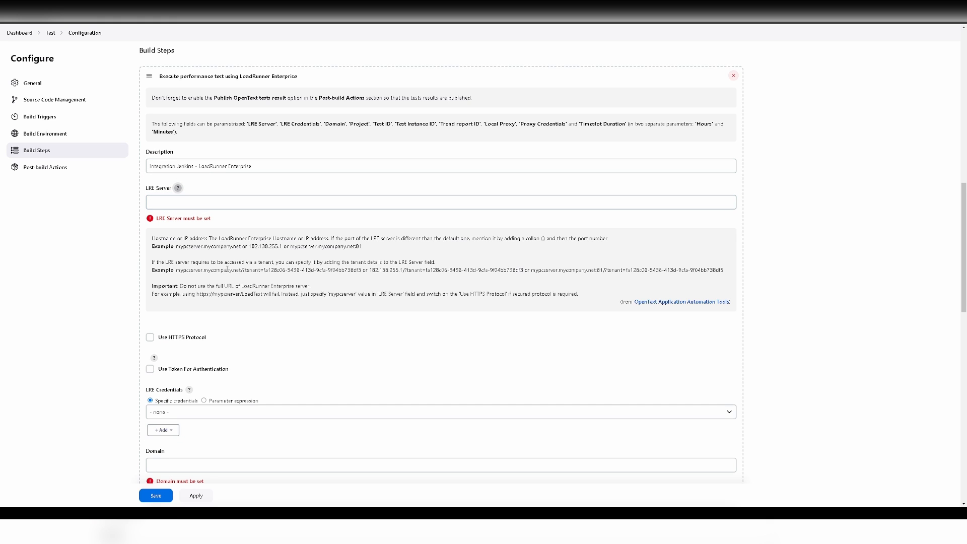
click(217, 202)
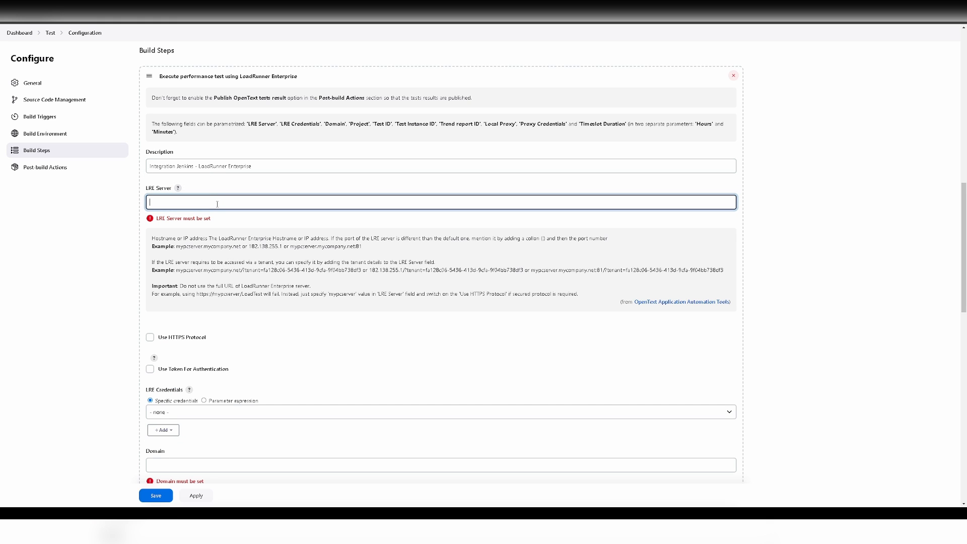
drag(179, 240, 342, 272)
click(342, 273)
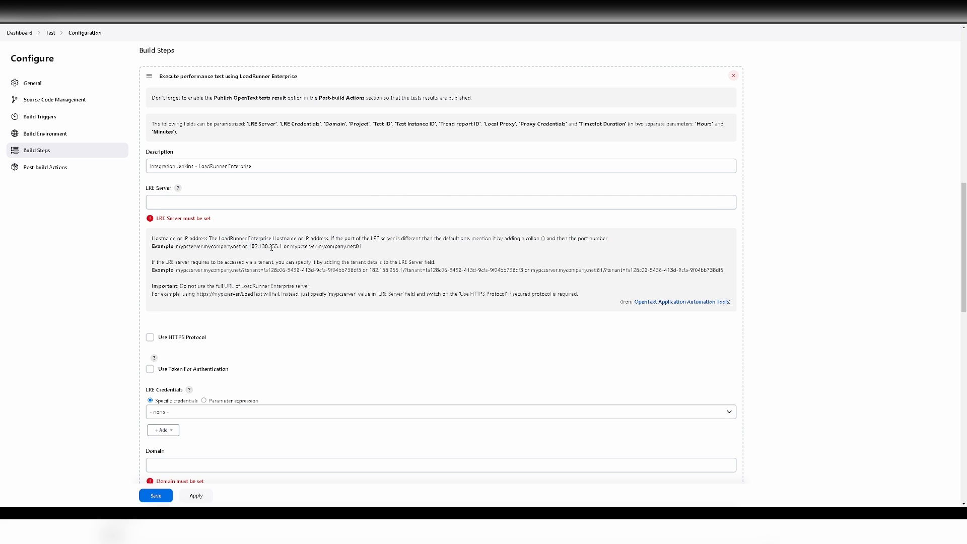
drag(182, 246, 201, 247)
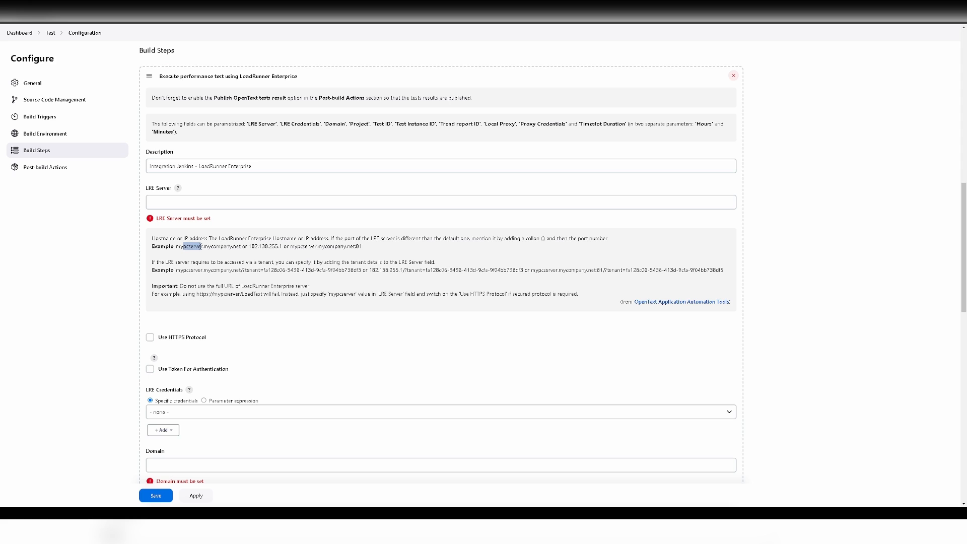
click(213, 205)
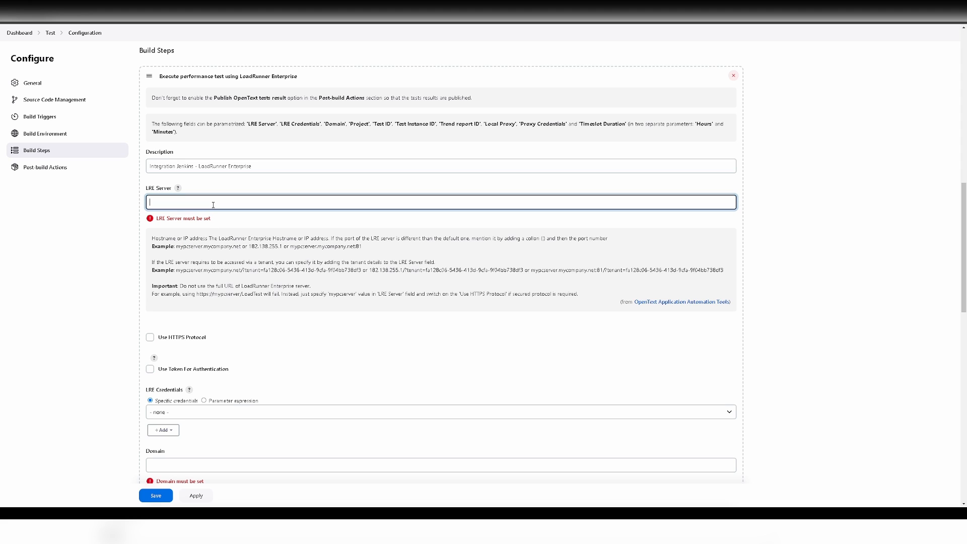
text(192.168.1.178)
scroll(222, 208, down, 1)
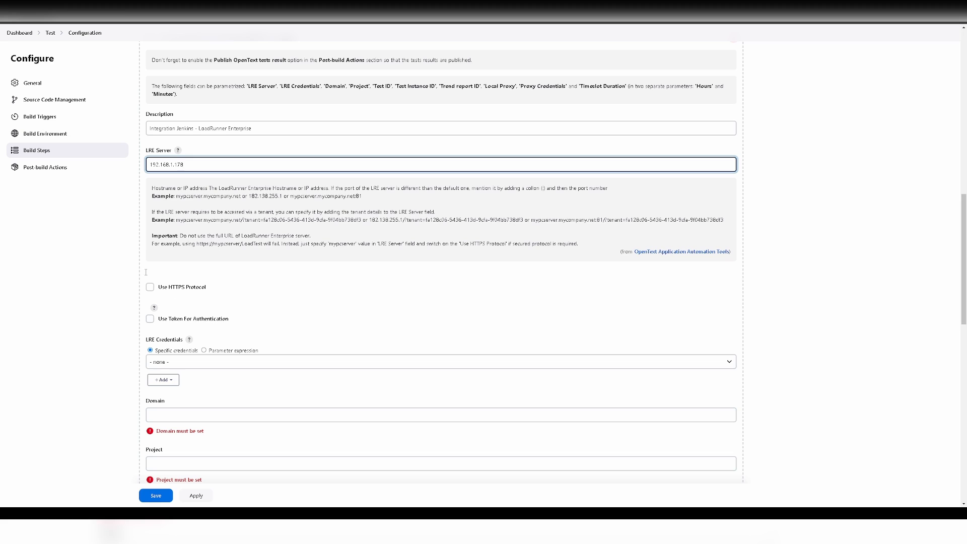
scroll(224, 310, down, 1)
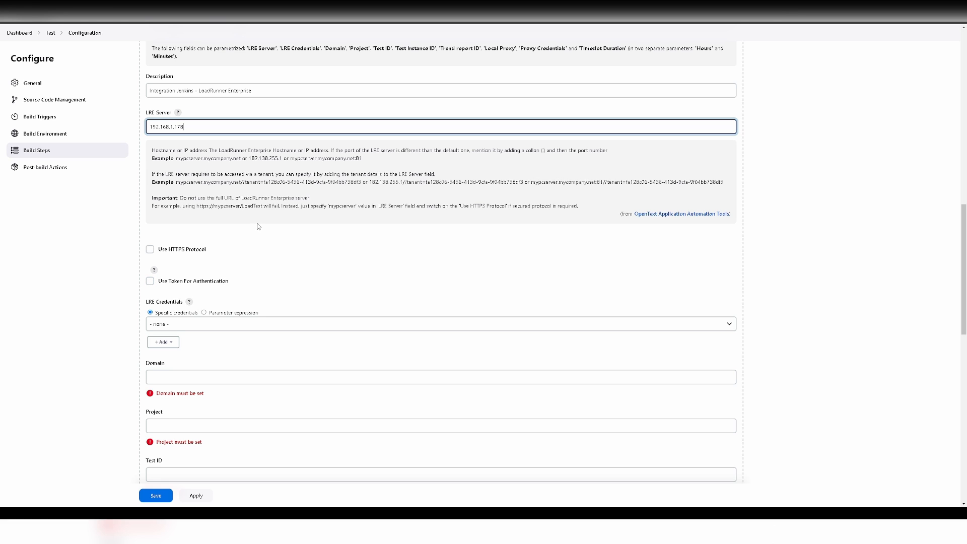
- Keep token authentication off and pick the saved entry in LRE Credentials
click(154, 270)
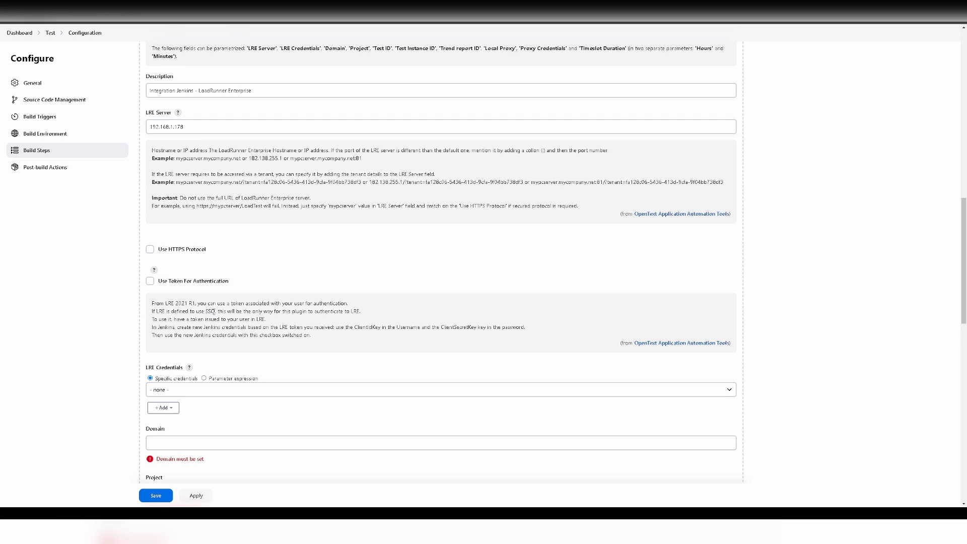
click(150, 281)
click(150, 281)
scroll(151, 285, down, 2)
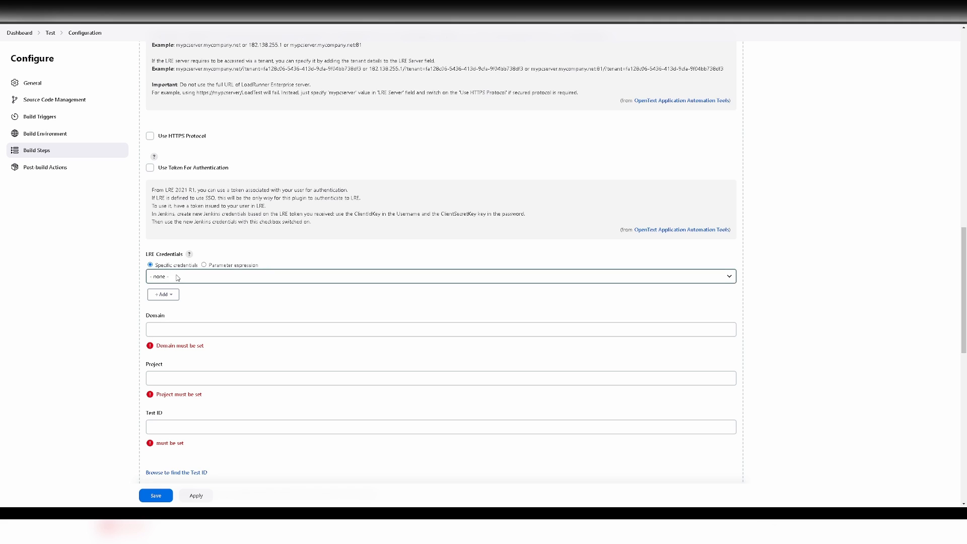
click(207, 279)
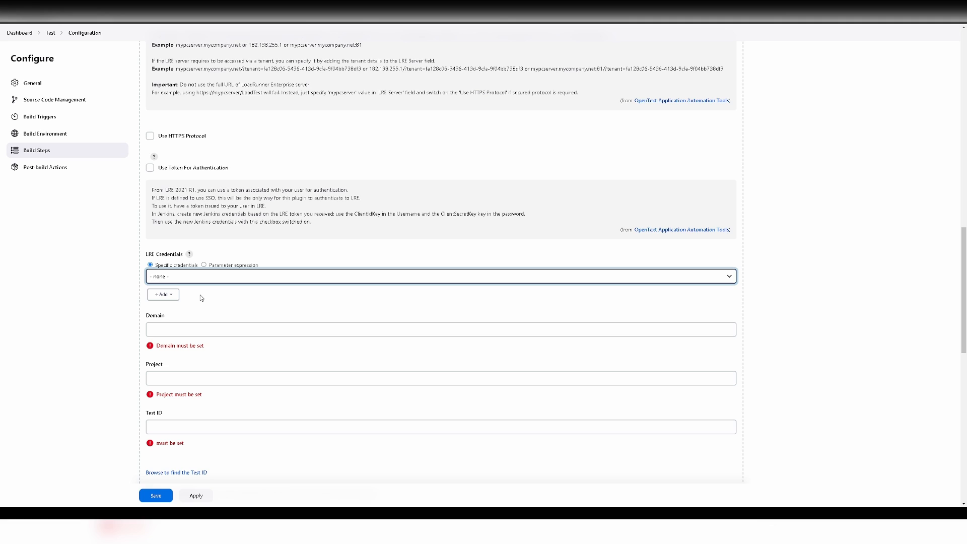
key(Down)
click(163, 294)
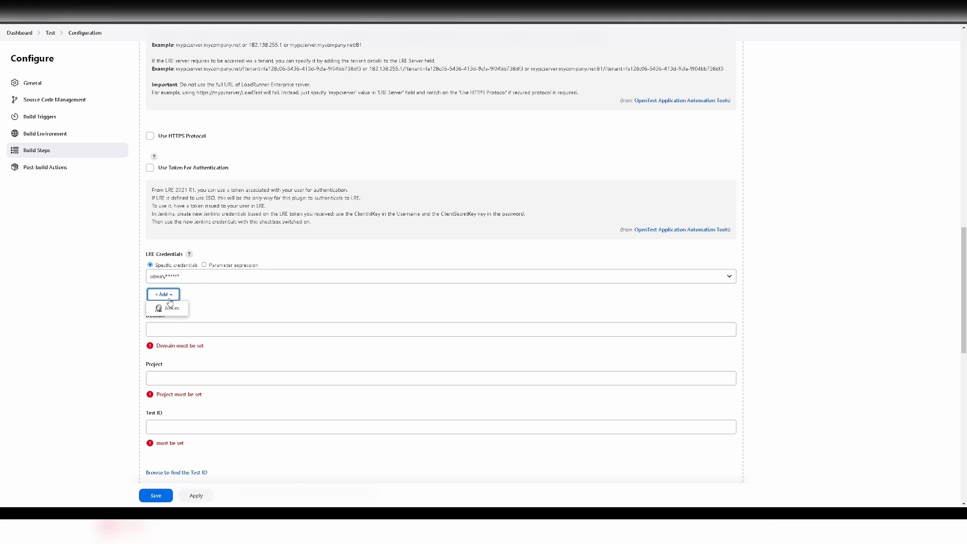
click(172, 310)
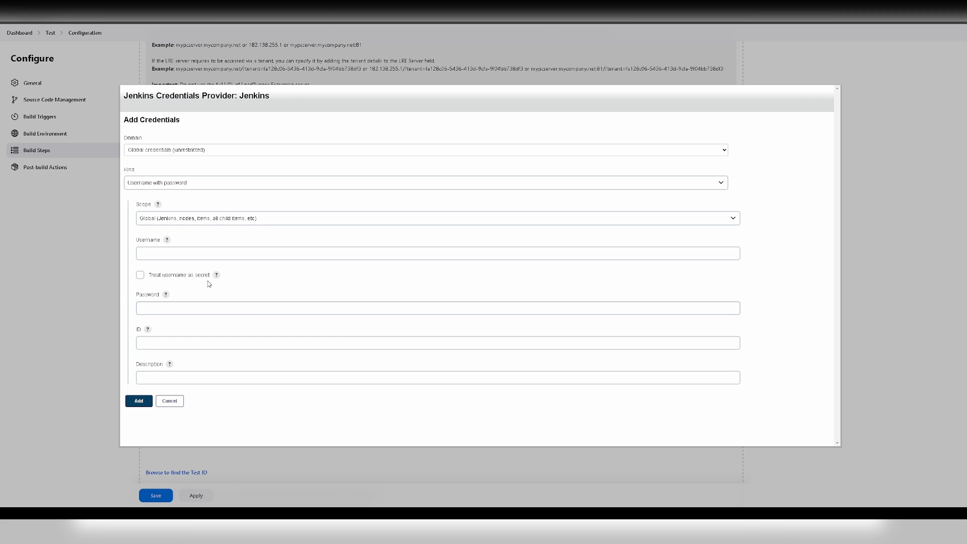
click(194, 254)
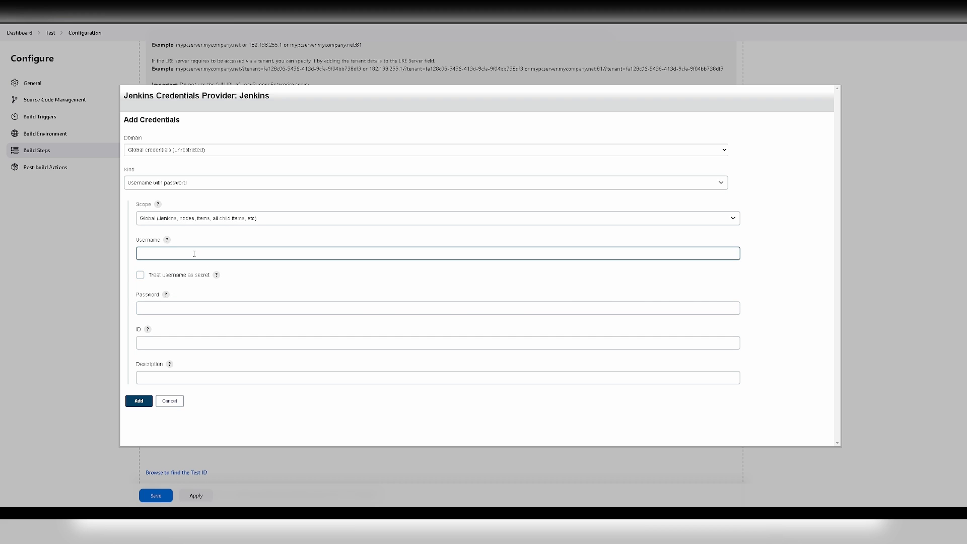
click(186, 313)
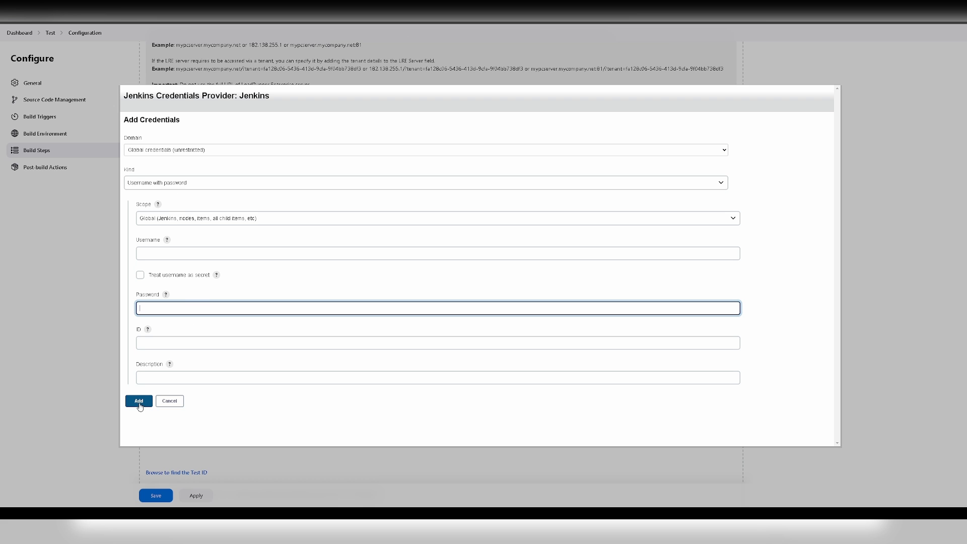
click(170, 402)
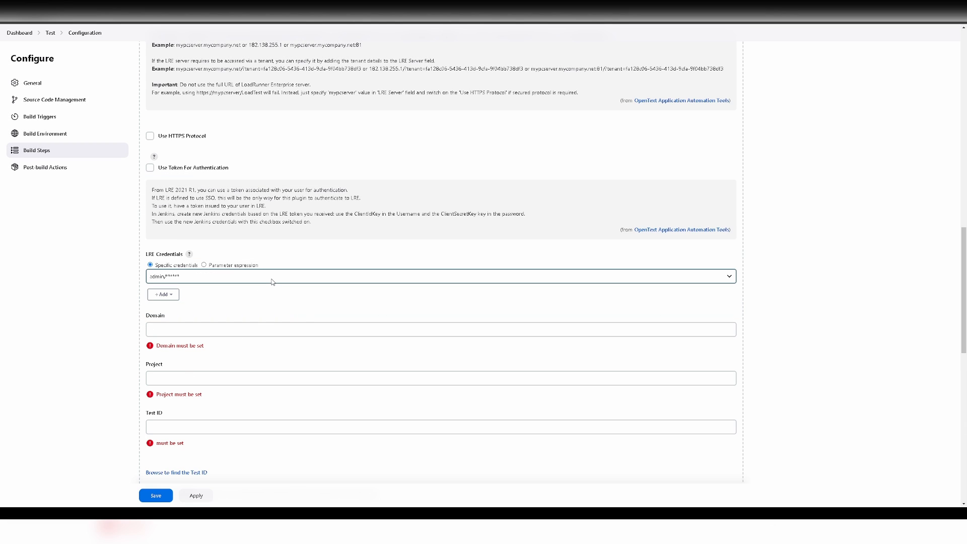
- Enter Domain DEFAULT, Project Test and Test ID 176, leaving test instance selection automatic
scroll(272, 282, down, 2)
click(237, 253)
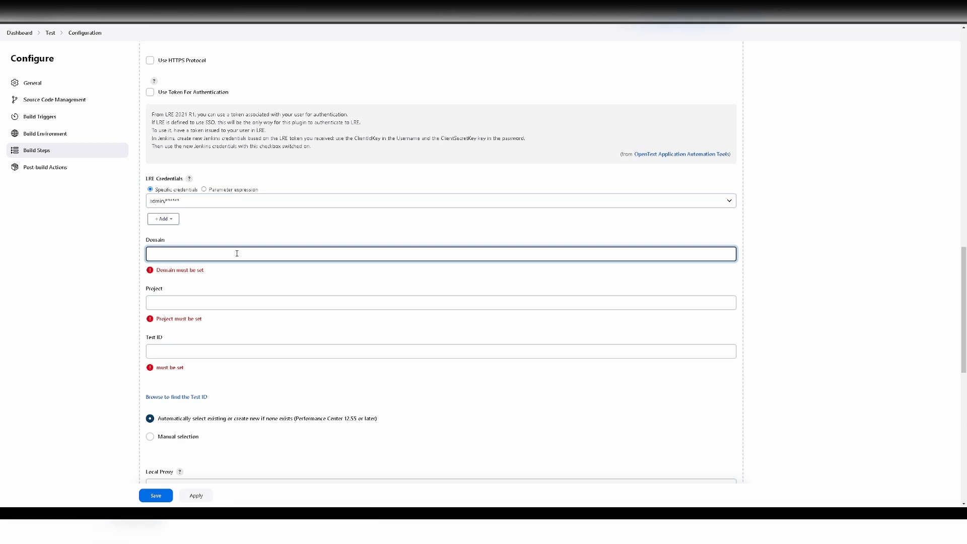
text(DEFAULT)
click(234, 303)
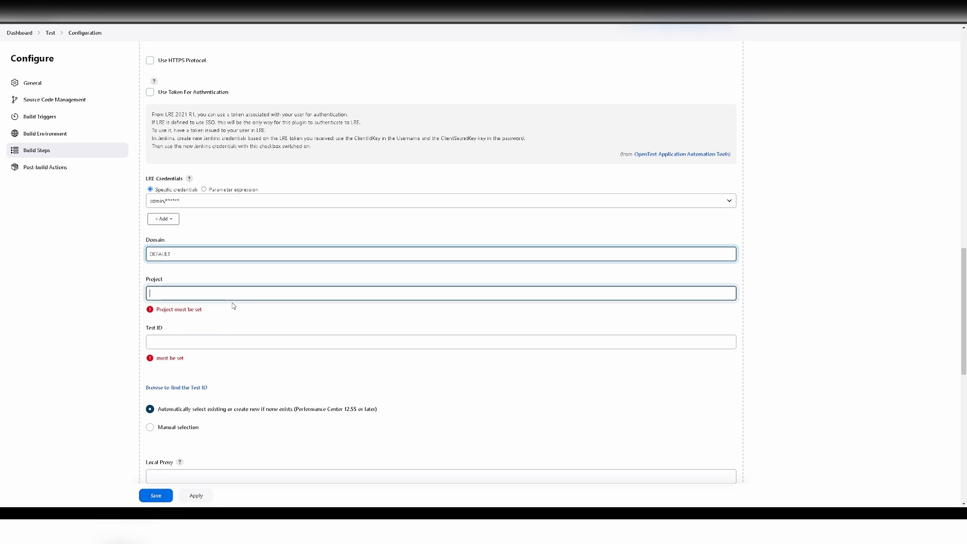
text(Test)
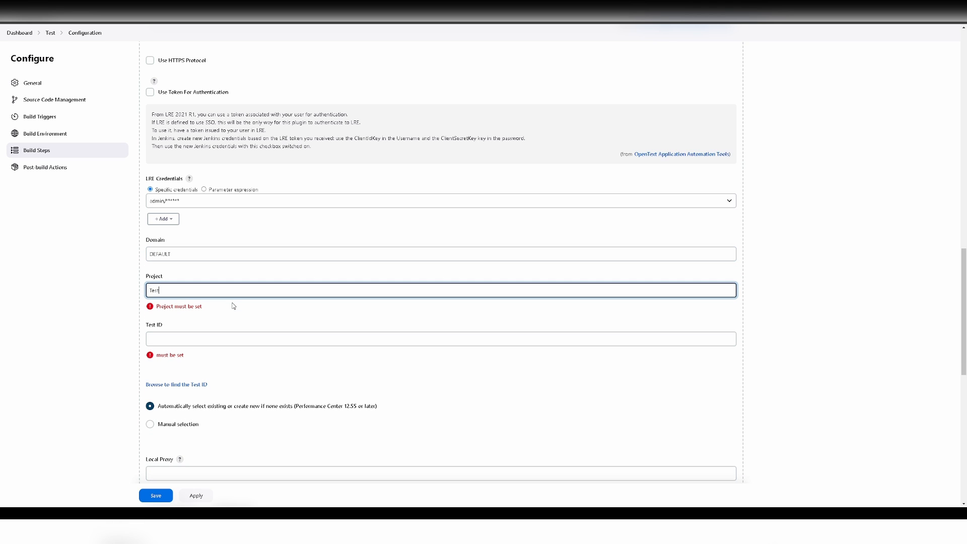
scroll(243, 262, down, 2)
click(244, 262)
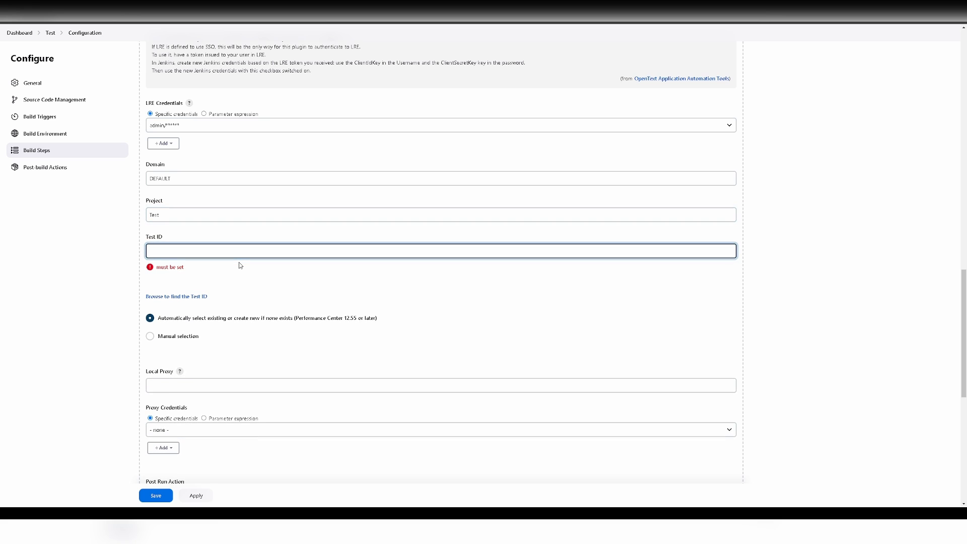
text(176)
scroll(284, 265, down, 1)
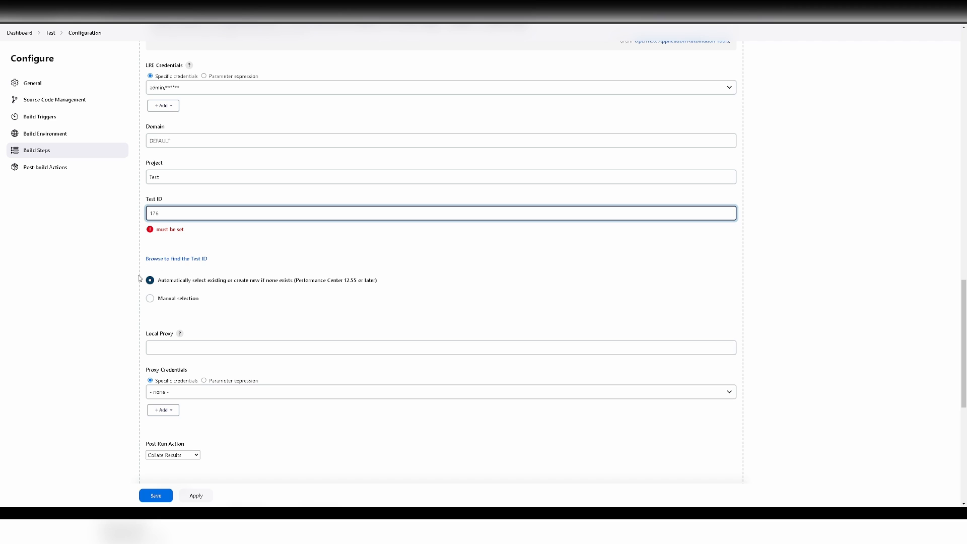
click(180, 301)
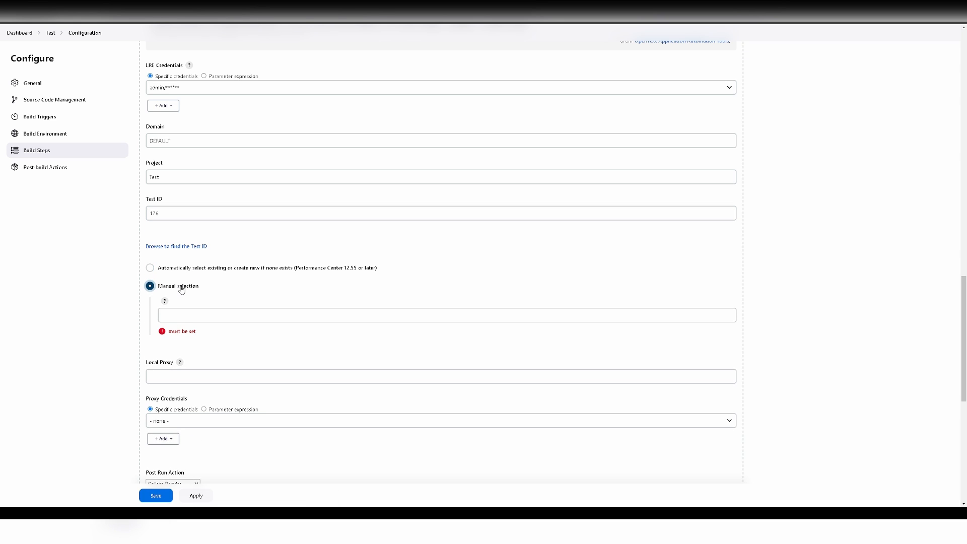
click(179, 269)
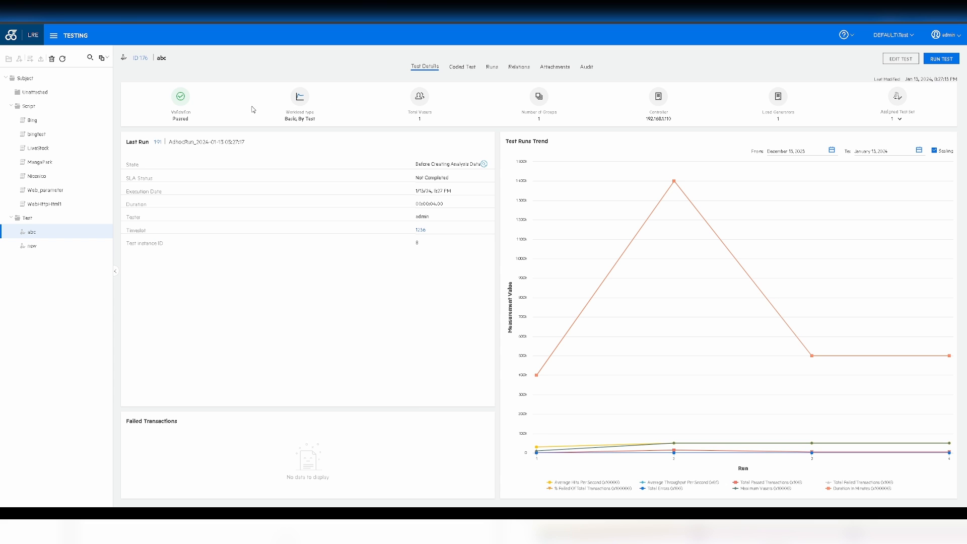
- Verify test abc's ID 176 in LoadRunner Enterprise and switch back to the Jenkins configuration
click(900, 121)
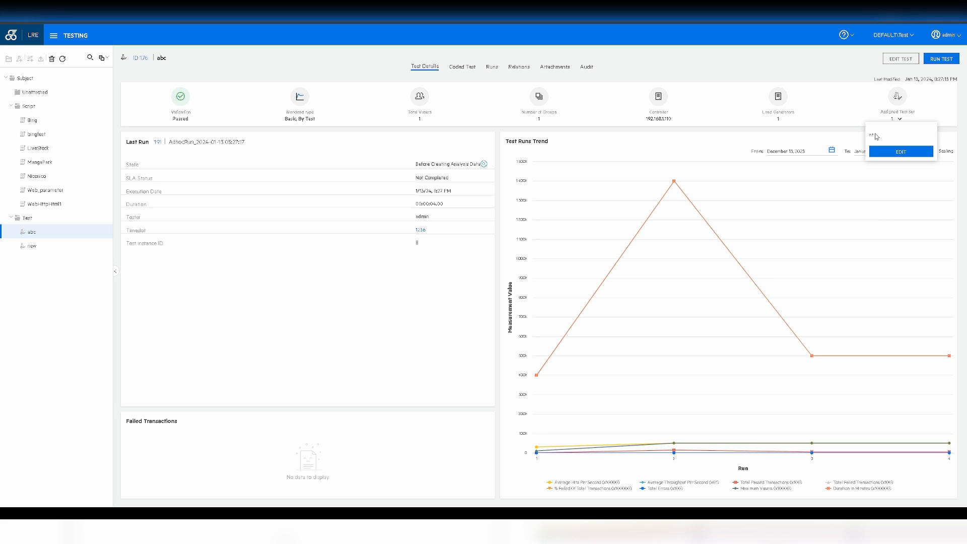
click(204, 11)
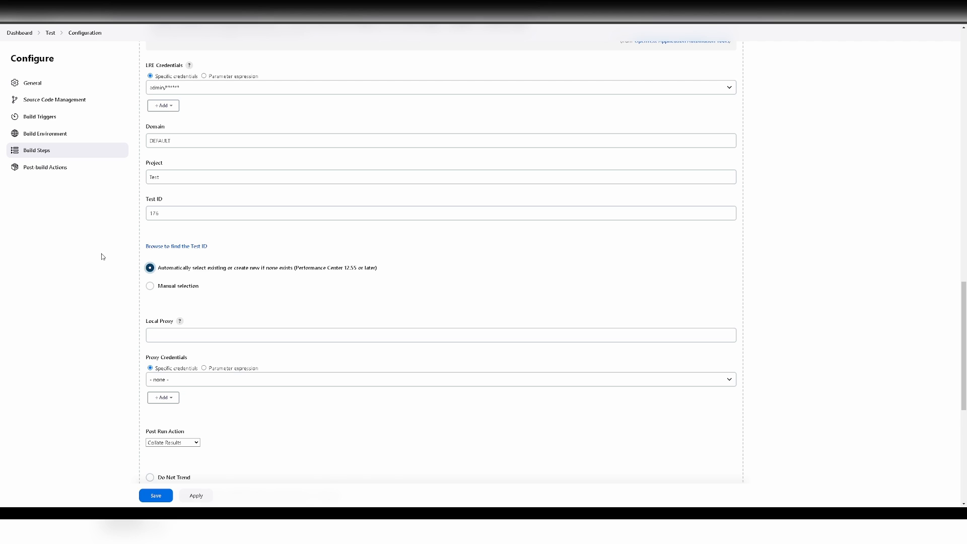
scroll(101, 259, down, 2)
click(208, 257)
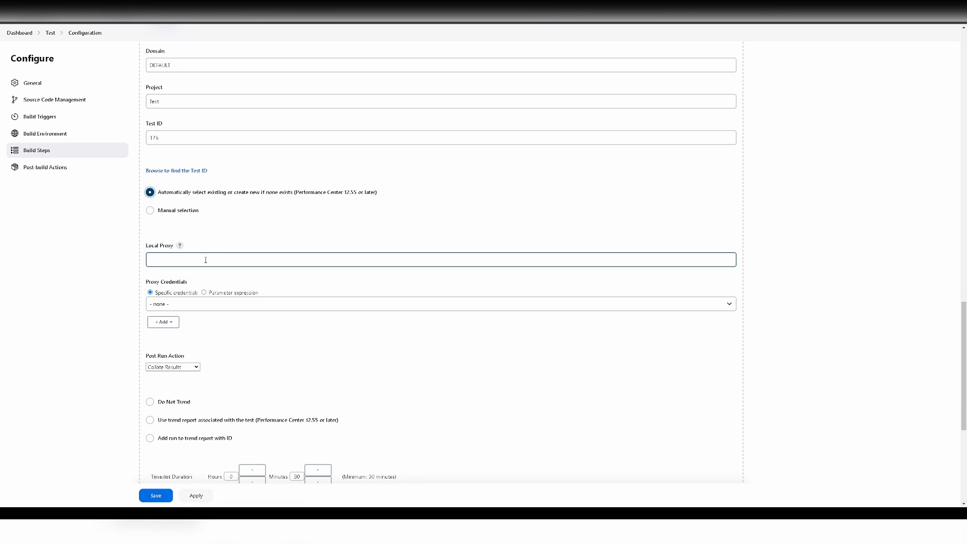
click(147, 275)
scroll(146, 275, down, 3)
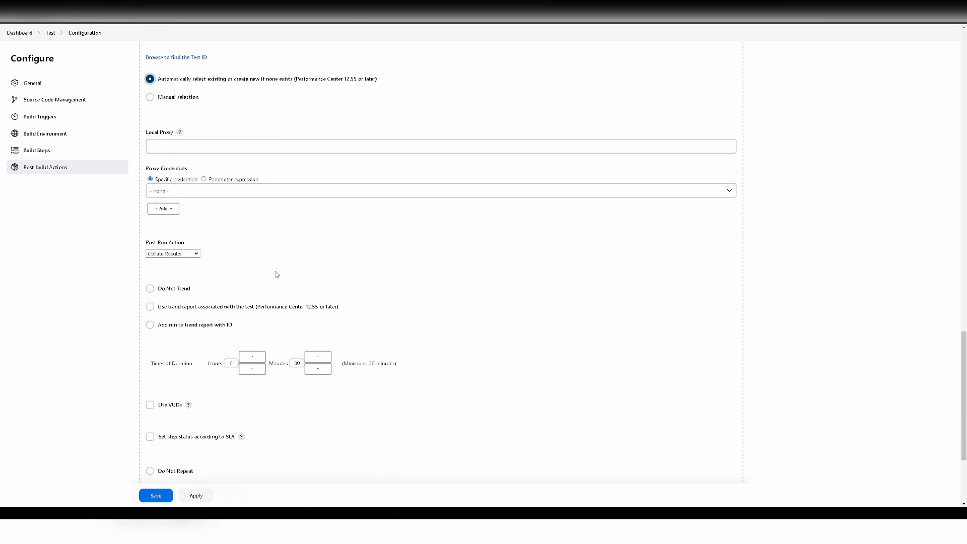
scroll(272, 276, down, 1)
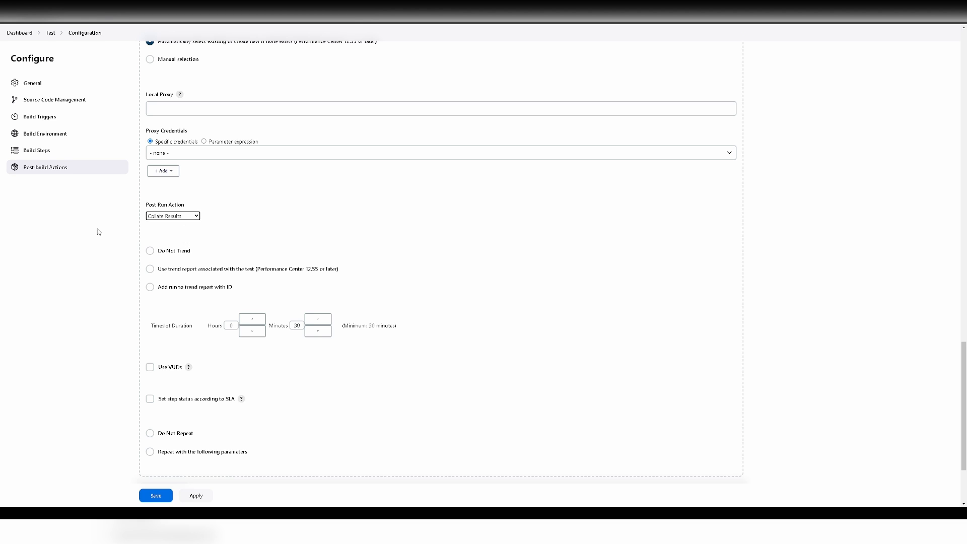
scroll(97, 229, down, 2)
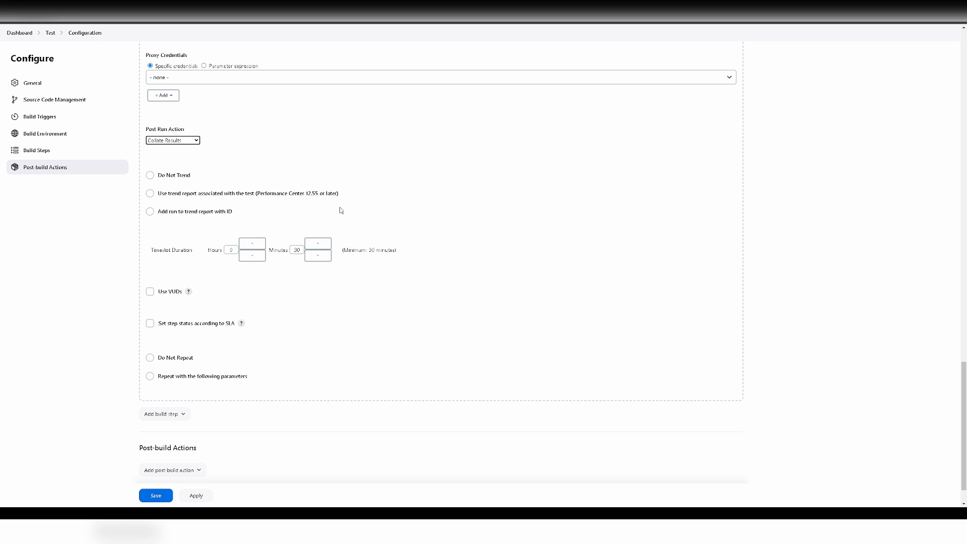
scroll(228, 238, down, 2)
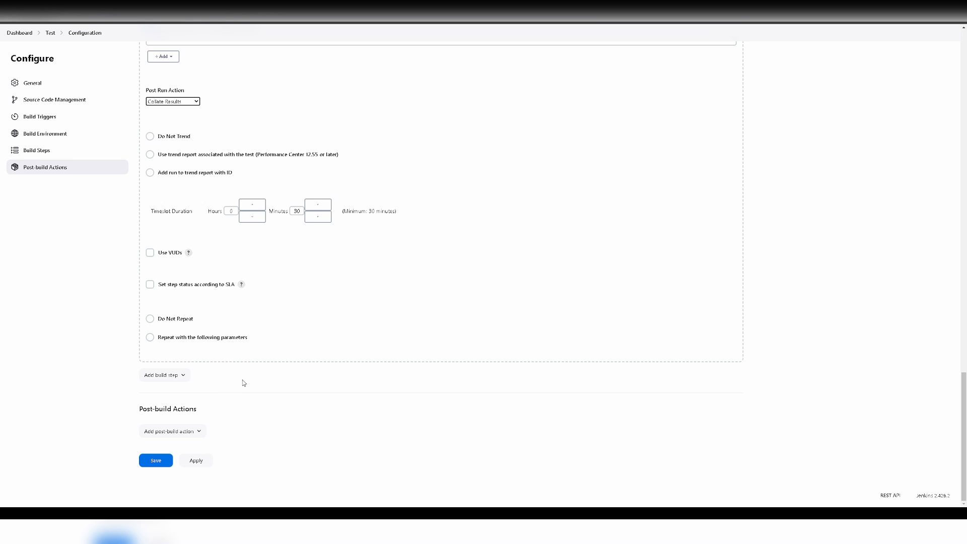
scroll(248, 372, up, 15)
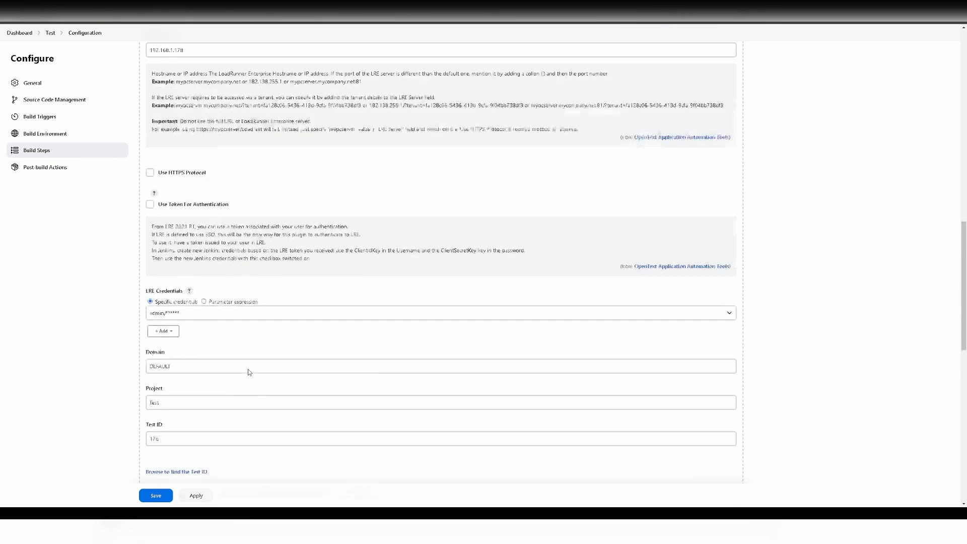
scroll(248, 373, up, 3)
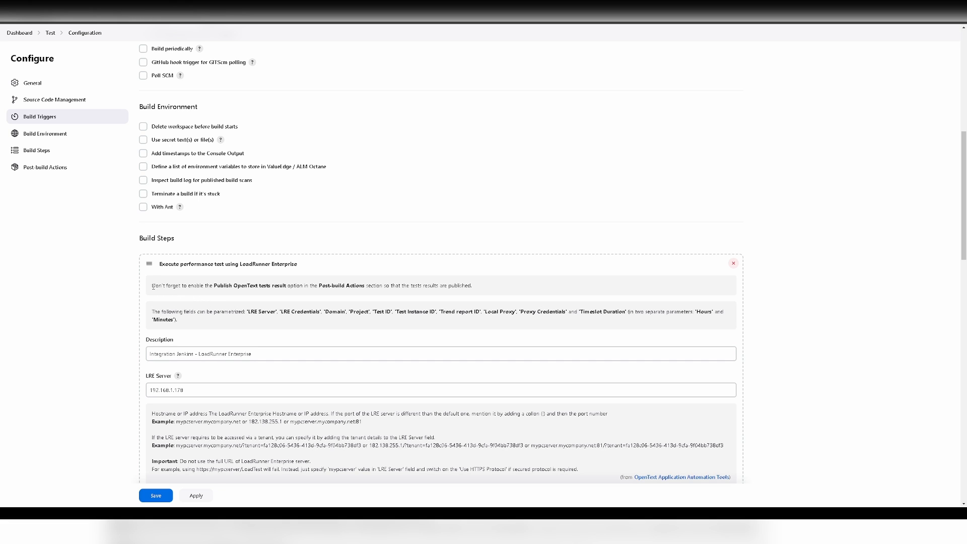
- Highlight the reminder about enabling Publish OpenText tests result and scroll to the page bottom
drag(153, 287, 292, 286)
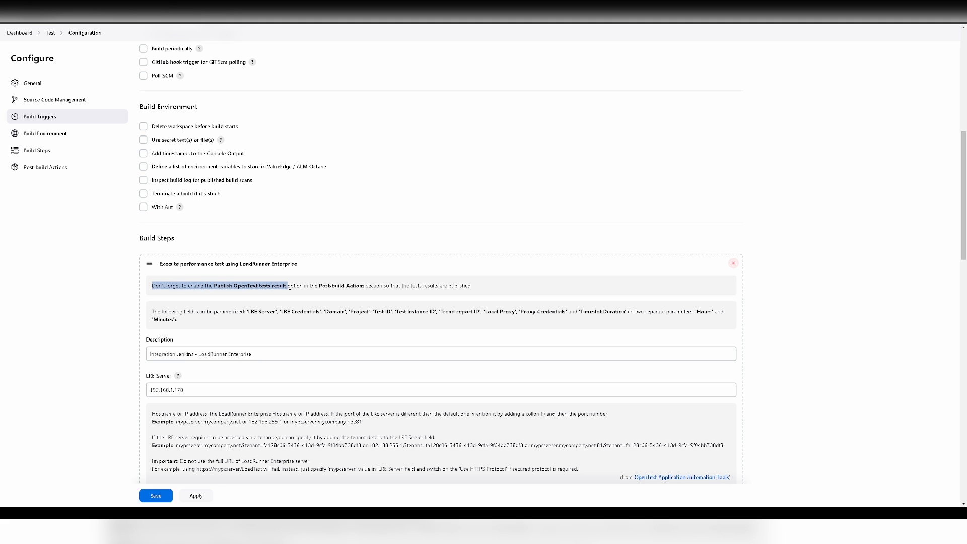
click(298, 287)
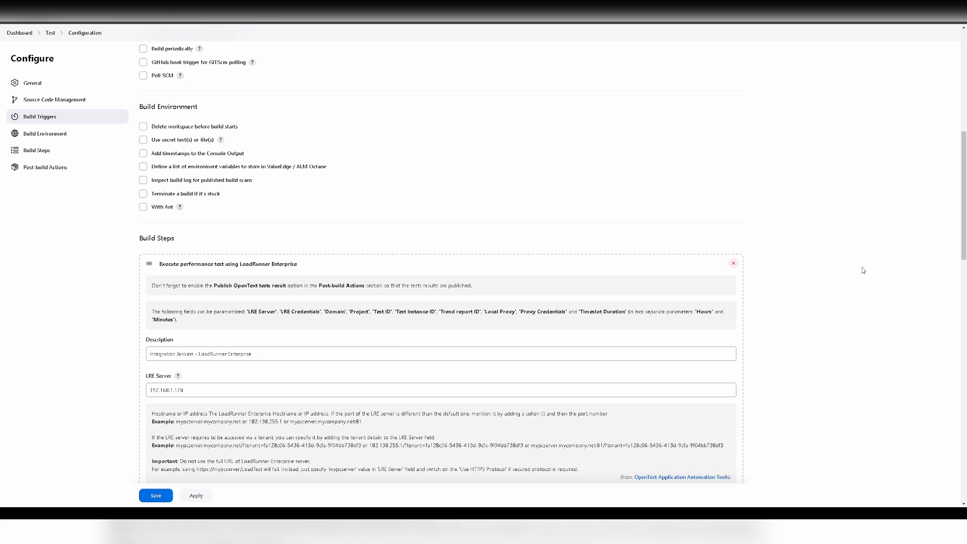
drag(964, 202, 966, 443)
- Add the Publish OpenText tests result post-build action, then apply and save
click(189, 432)
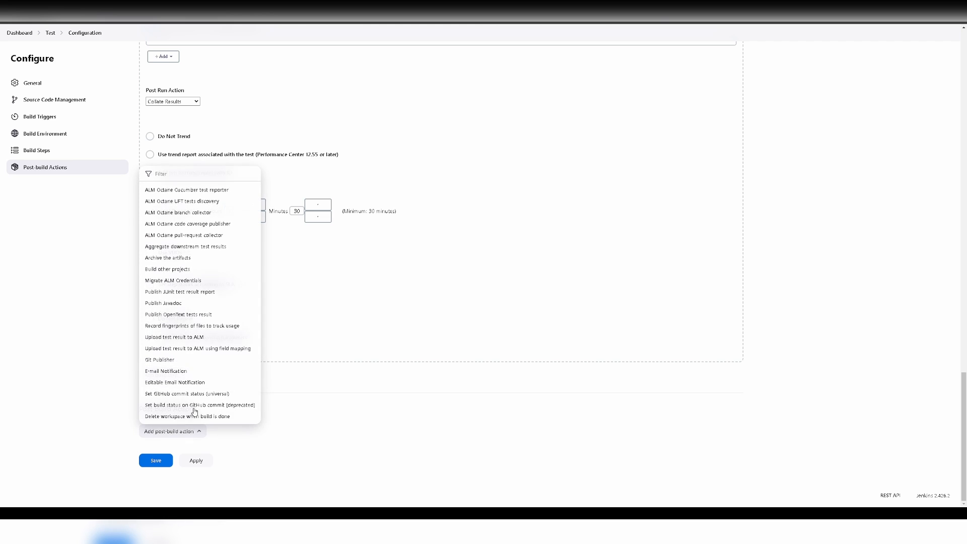
click(194, 316)
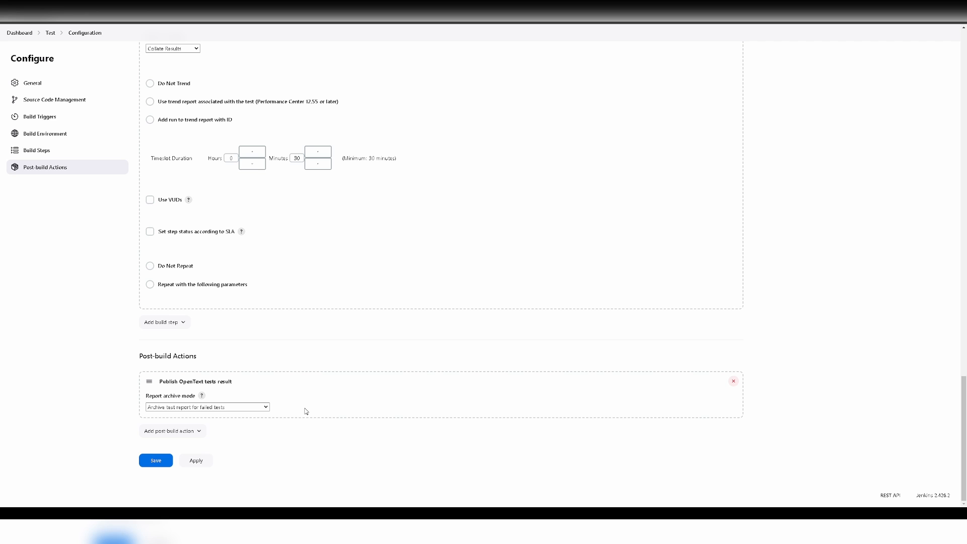
click(194, 461)
click(157, 462)
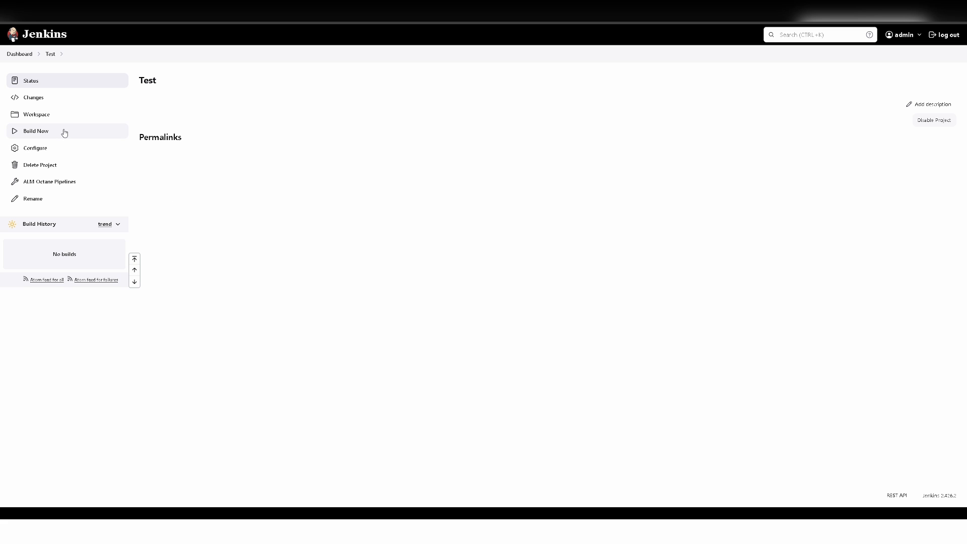
- Run build #1 of the Test job and view its Console Output
click(64, 132)
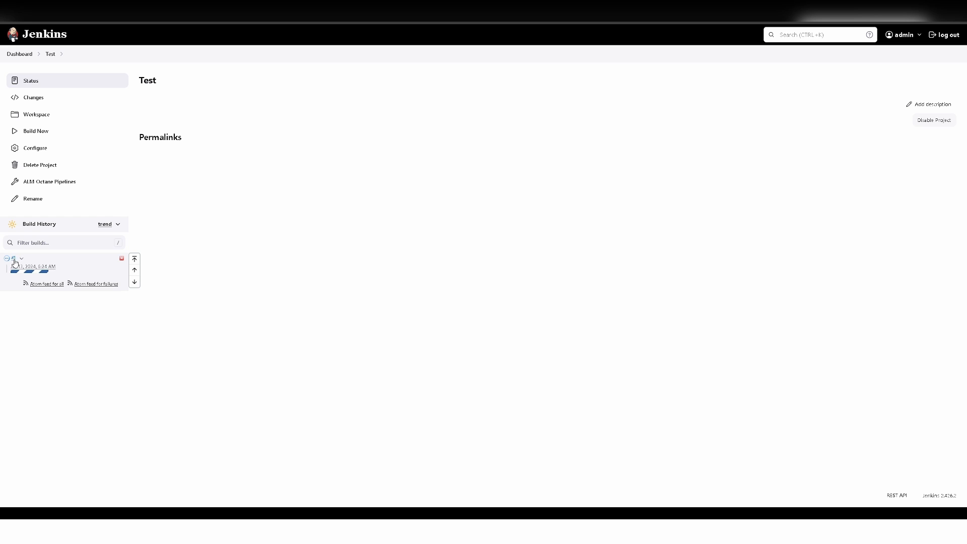
click(21, 259)
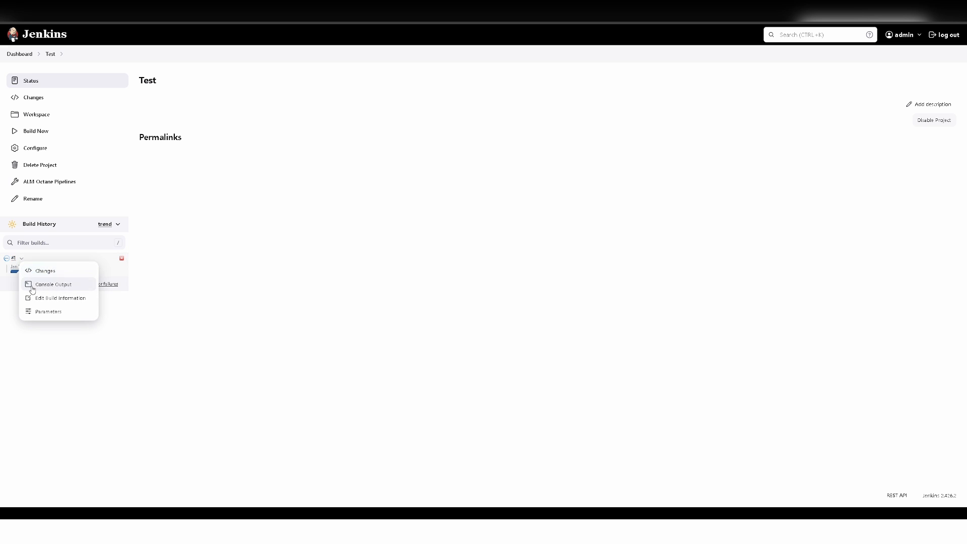
click(39, 291)
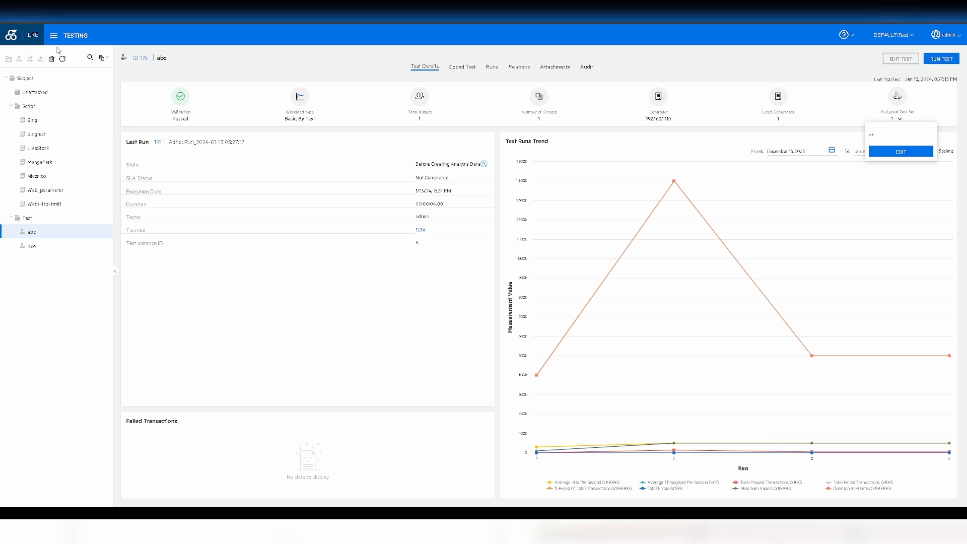
click(54, 35)
click(47, 84)
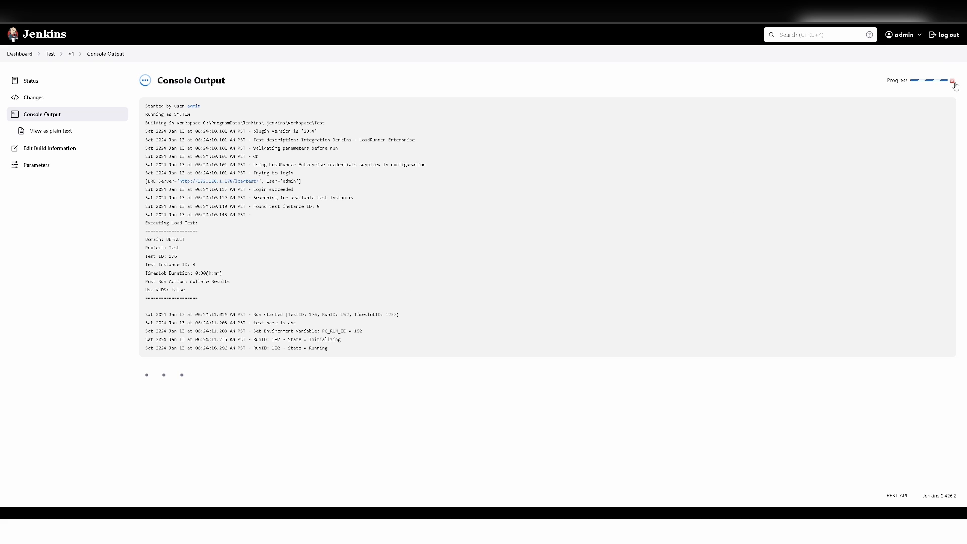
- Stop build #1 of Test (LoadRunner Enterprise run 192), confirm the abort, and return to the dashboard
click(953, 81)
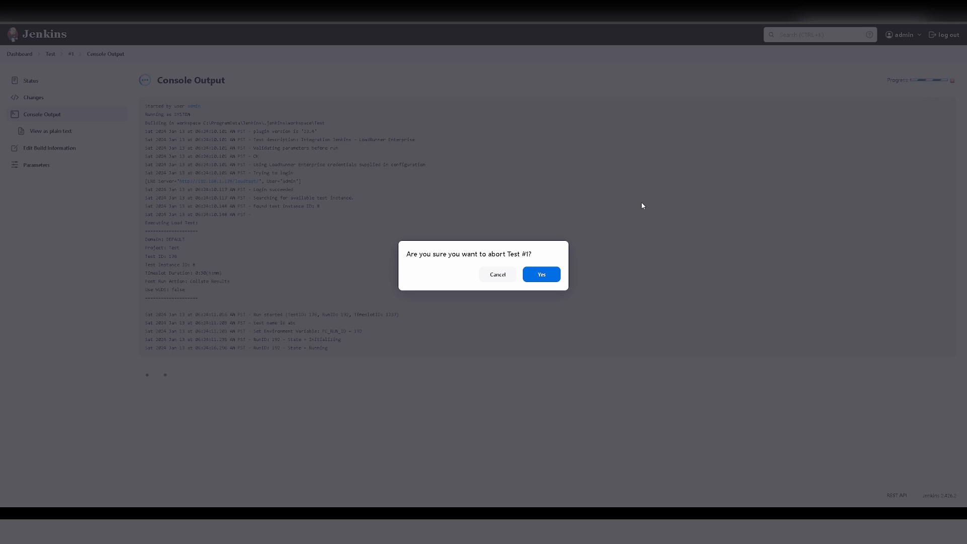
click(540, 279)
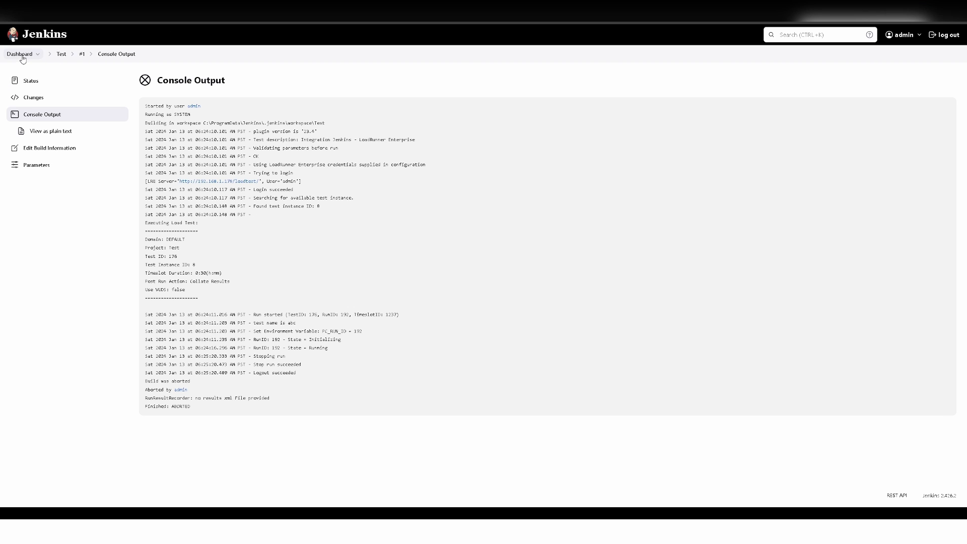
click(21, 54)
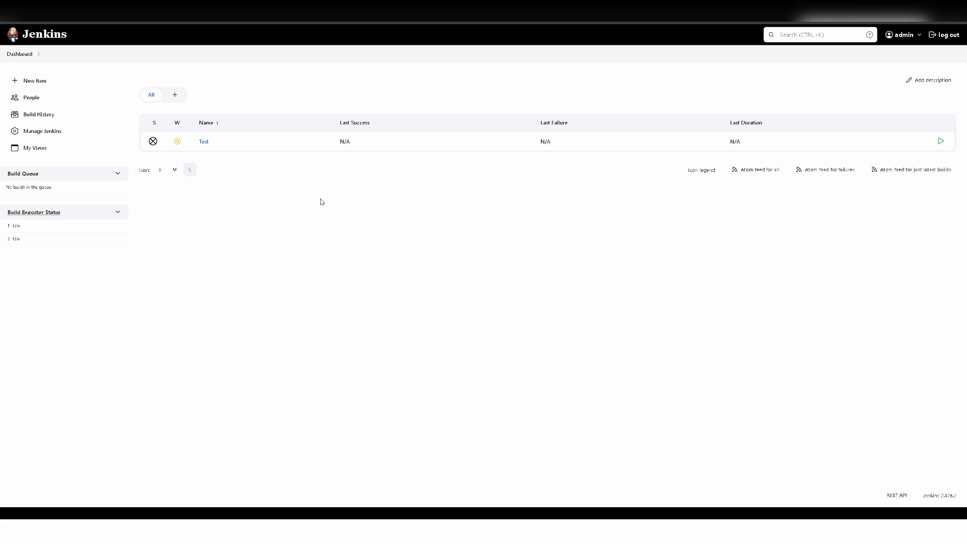